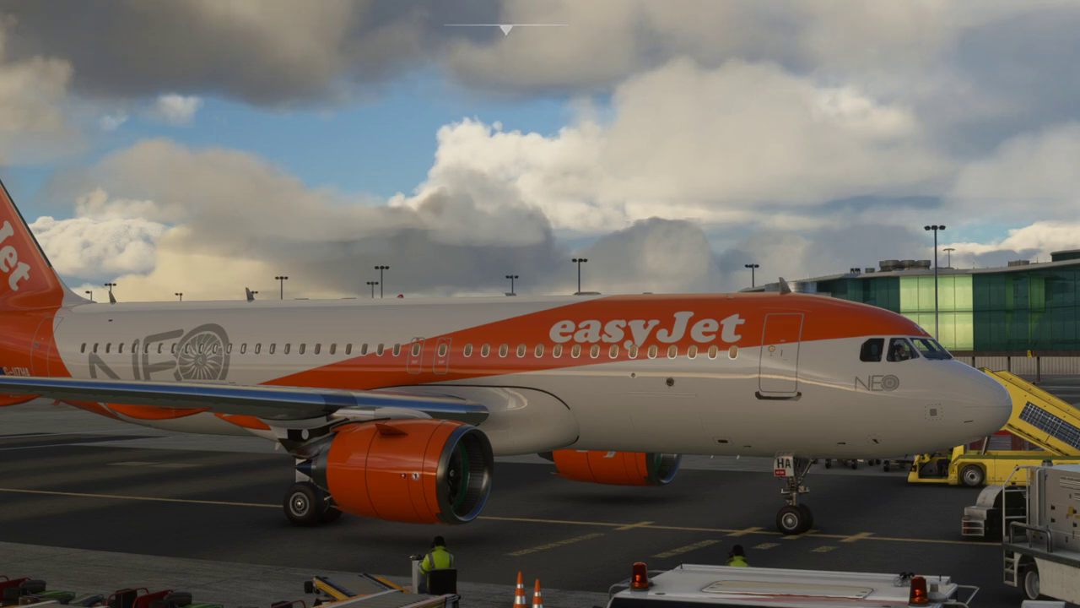
- Pause the flight and open the graphics settings in the general options
key("Escape")
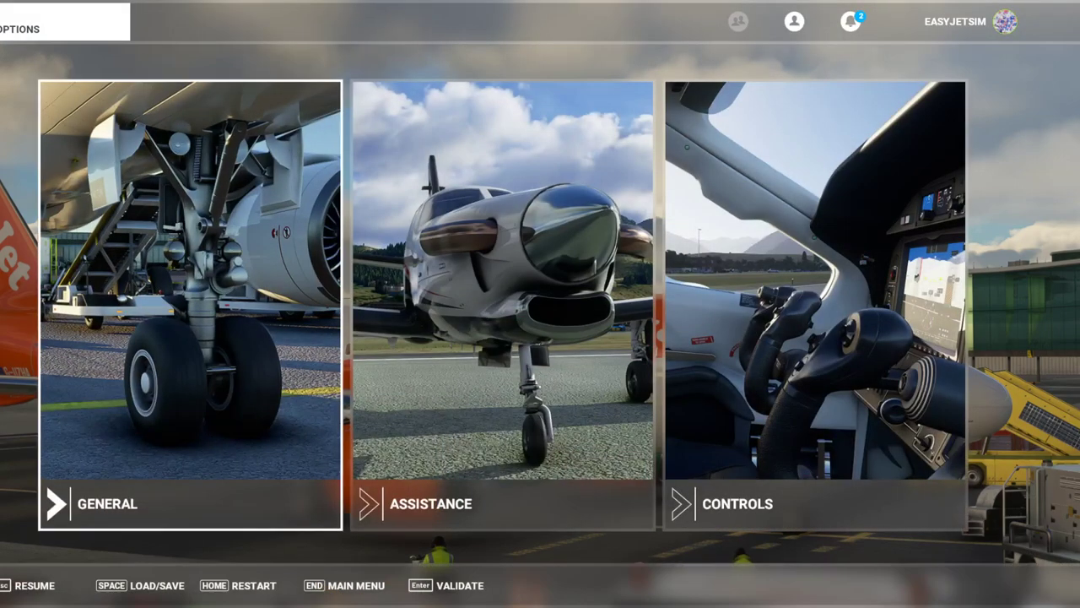
key("Left")
key("Left")
key("Return")
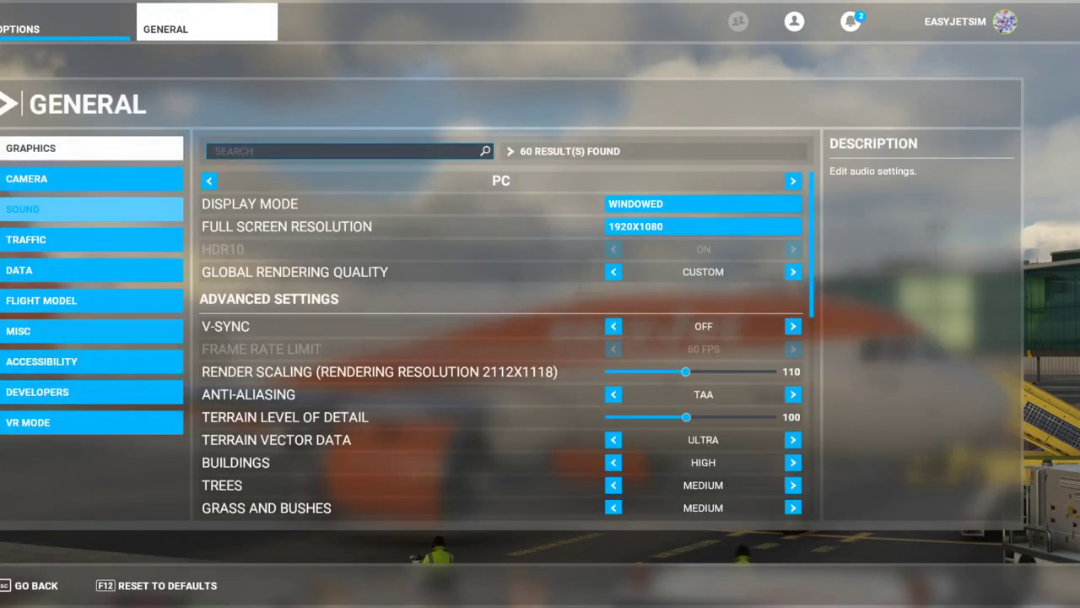
key("Up")
key("Up")
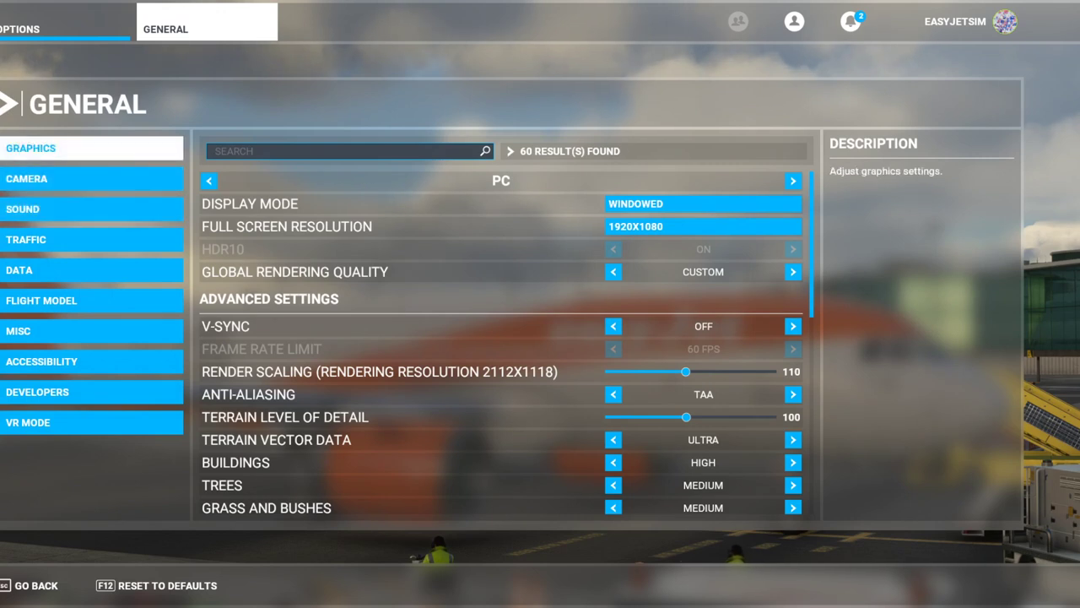
- Examine the display mode, full screen resolution, global rendering quality, V-Sync, render scaling, anti-aliasing and terrain level of detail settings
key("Right")
key("Down")
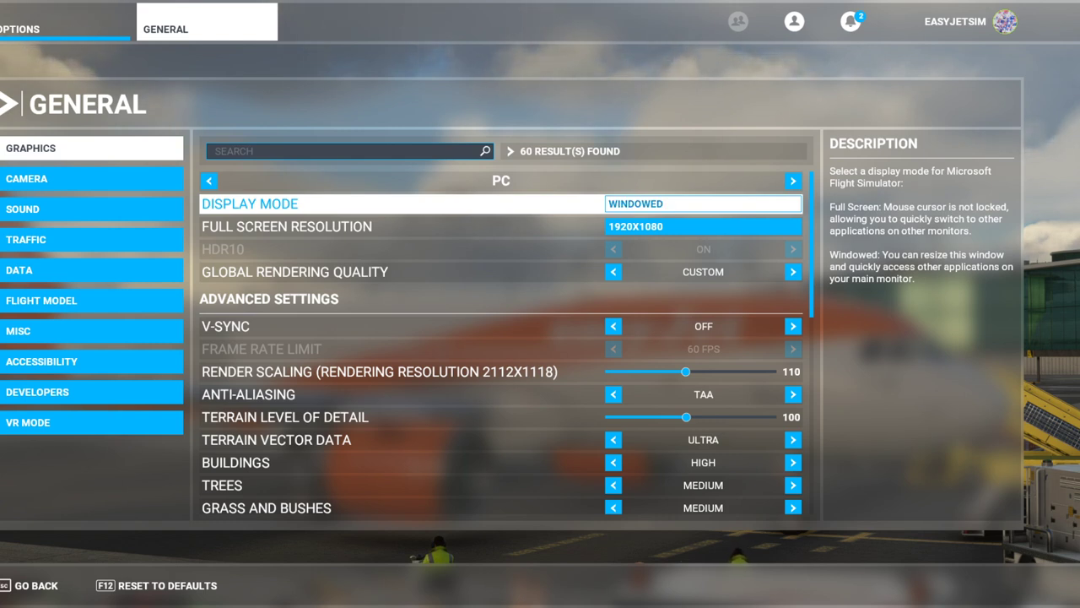
left_click(287, 227)
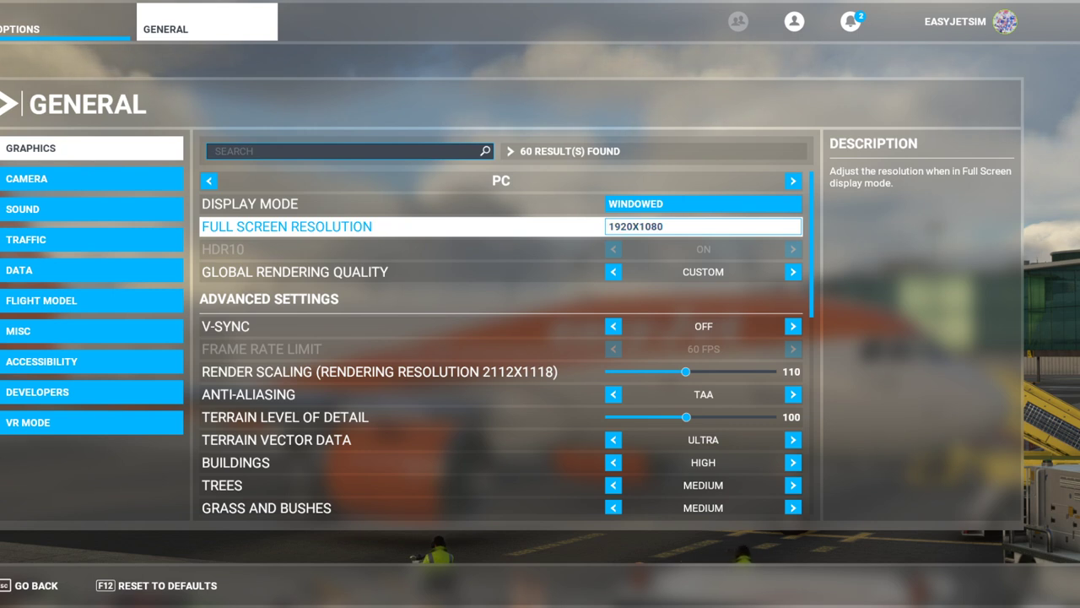
left_click(295, 271)
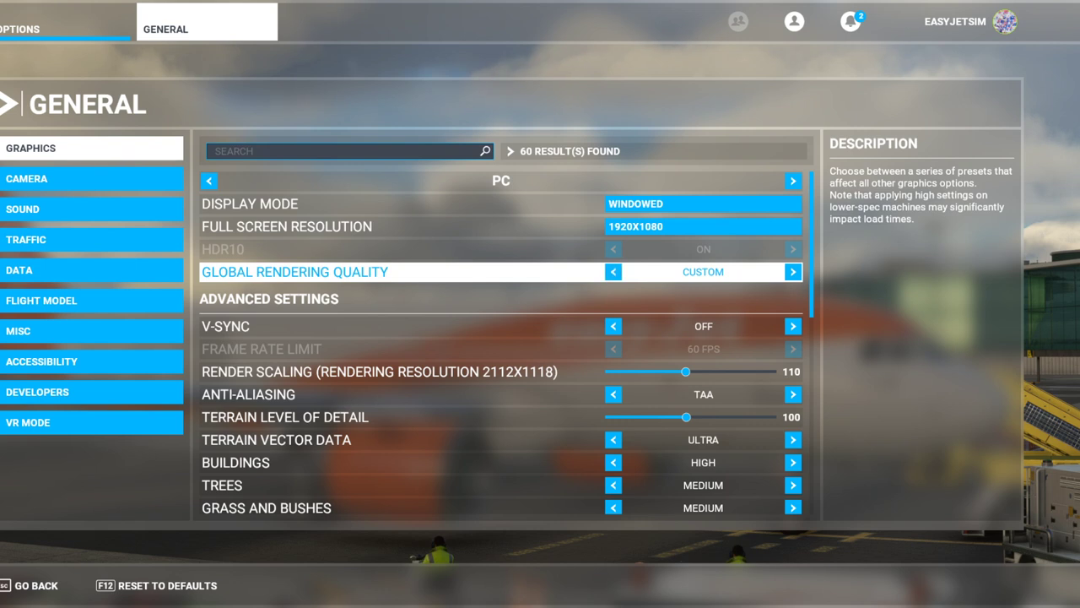
key("Down")
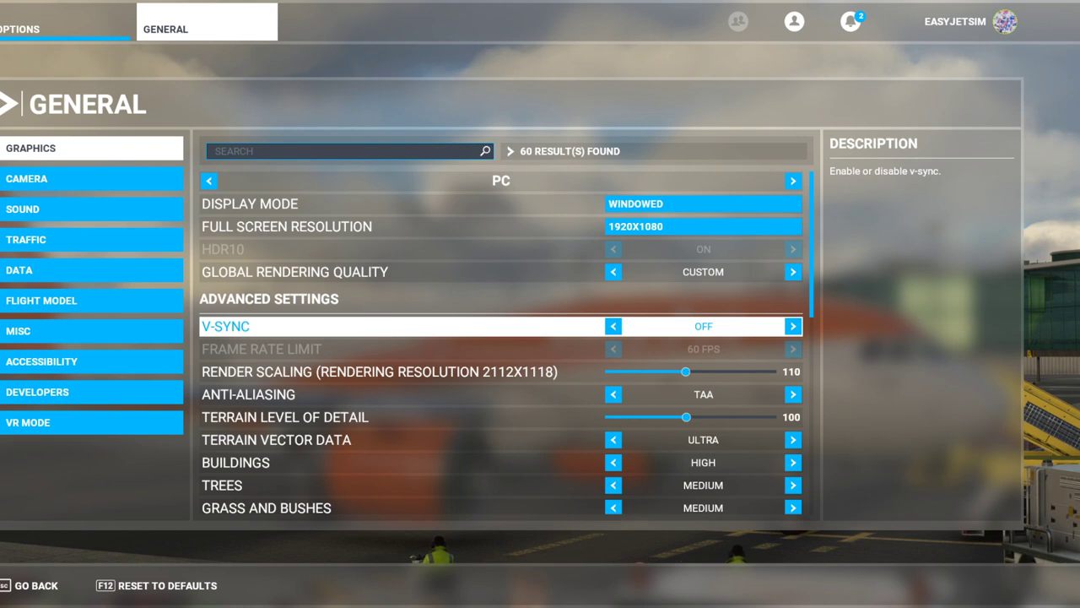
key("Down")
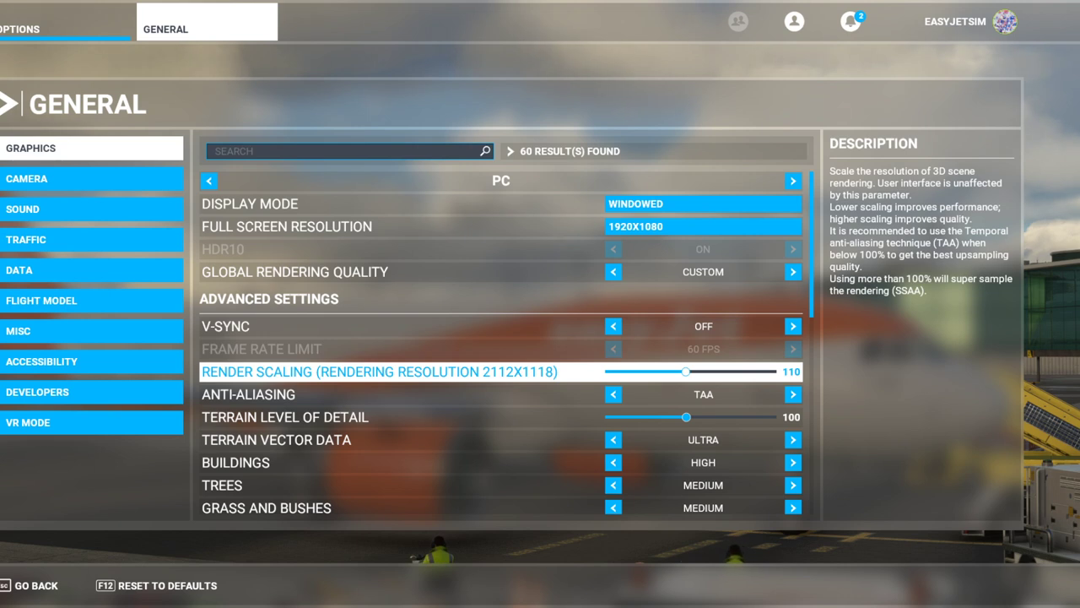
key("Down")
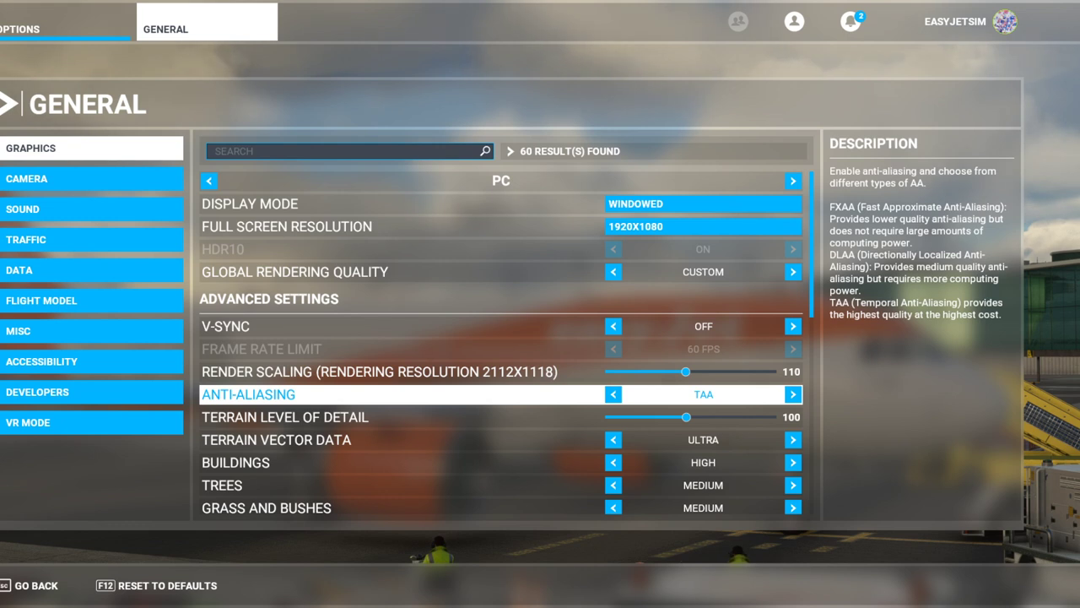
key("Down")
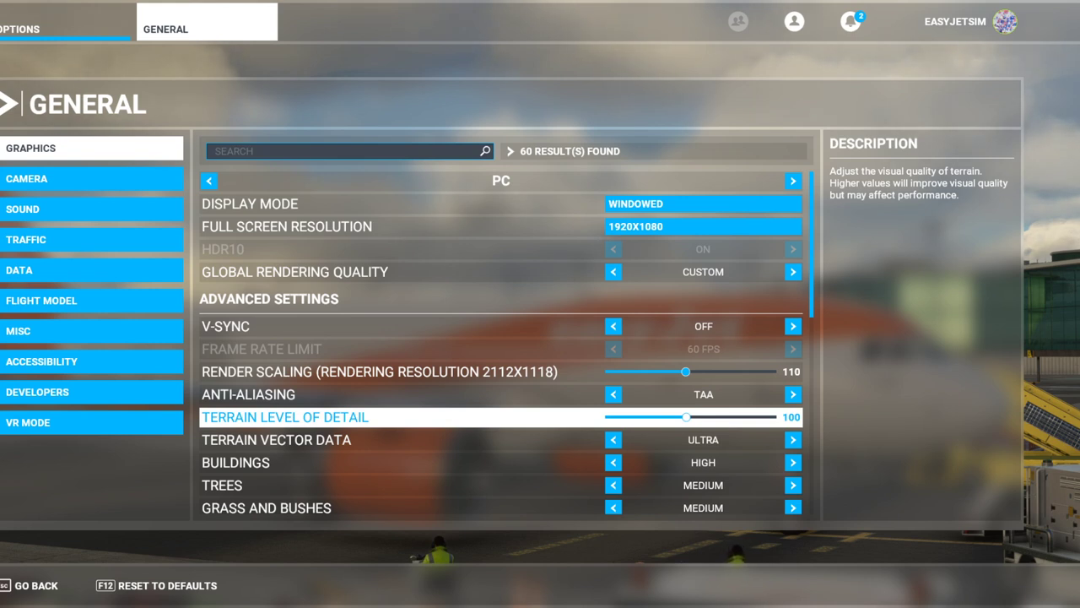
key("Up")
key("Up")
key("Up")
key("Up")
key("Up")
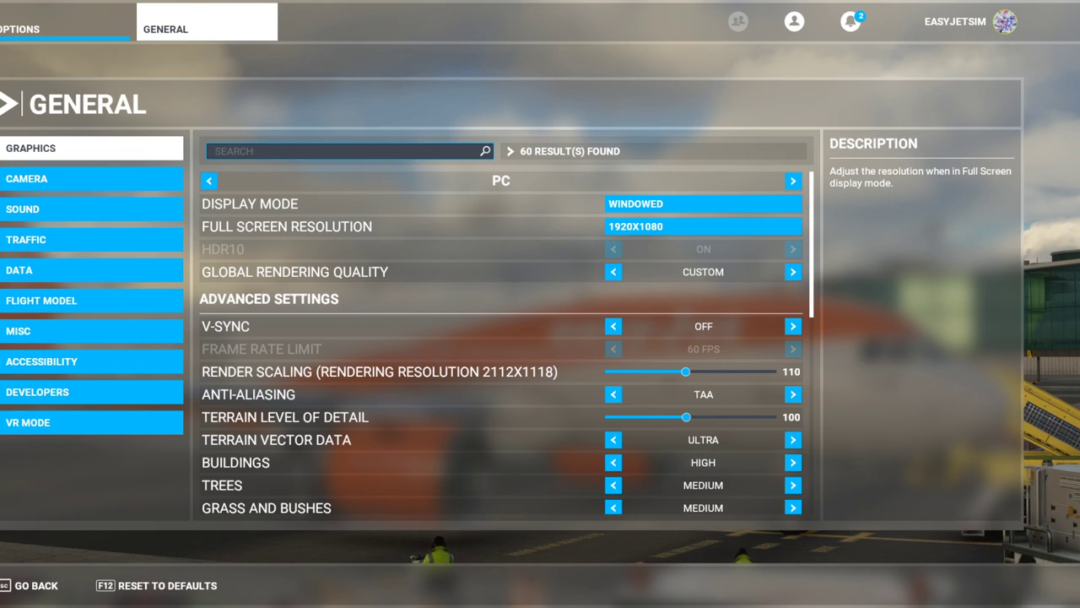
- Examine the terrain vector data, buildings, vegetation, objects level of detail, volumetric clouds, texture resolution and anisotropic filtering settings
scroll(502, 344, "down", 3)
left_click_drag(811, 240, 812, 262)
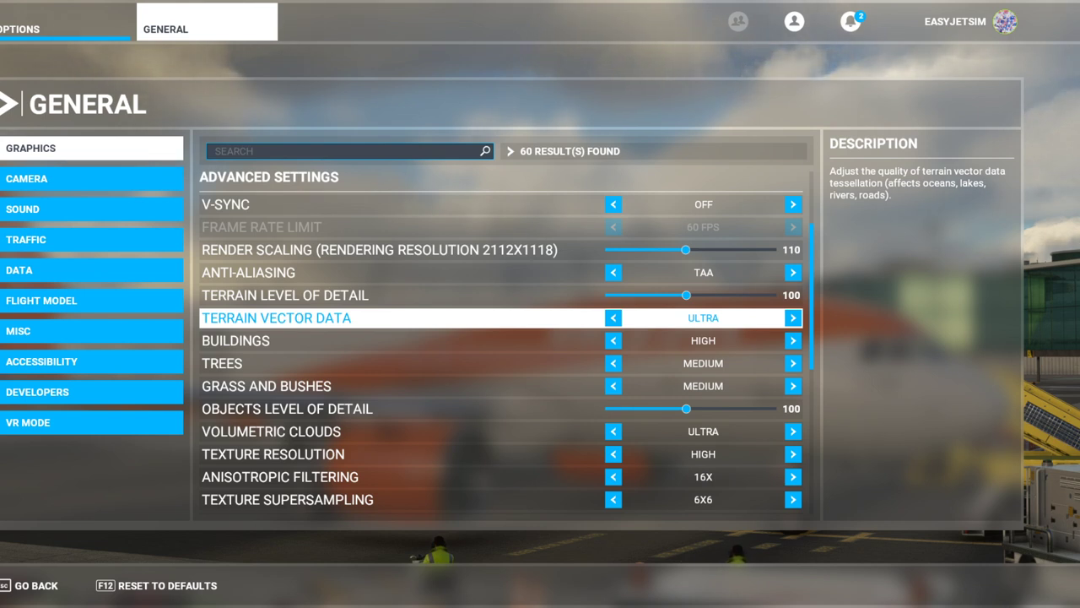
left_click(236, 340)
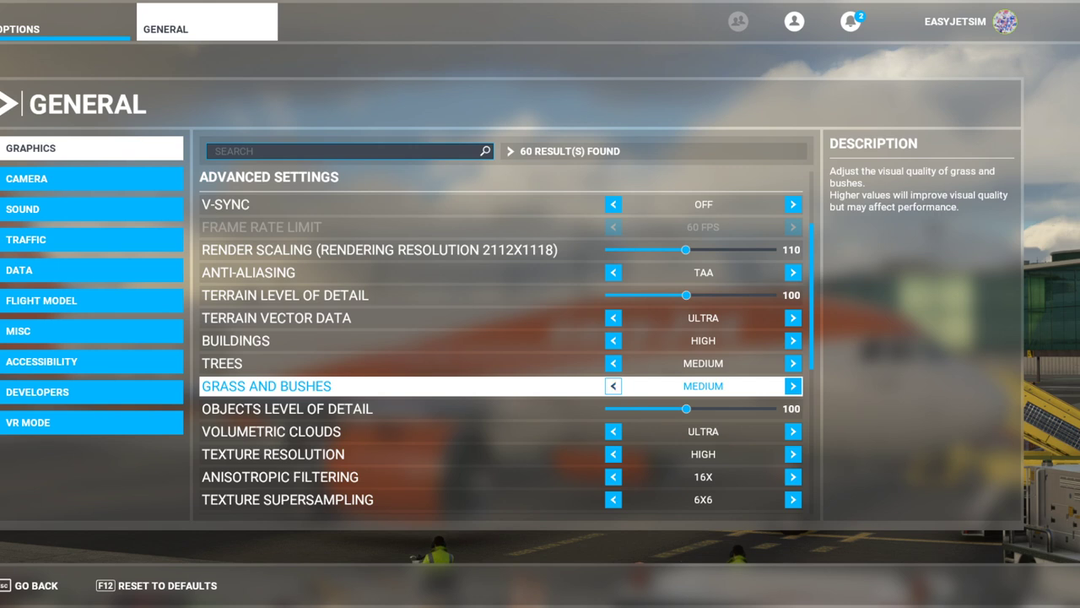
key("Down")
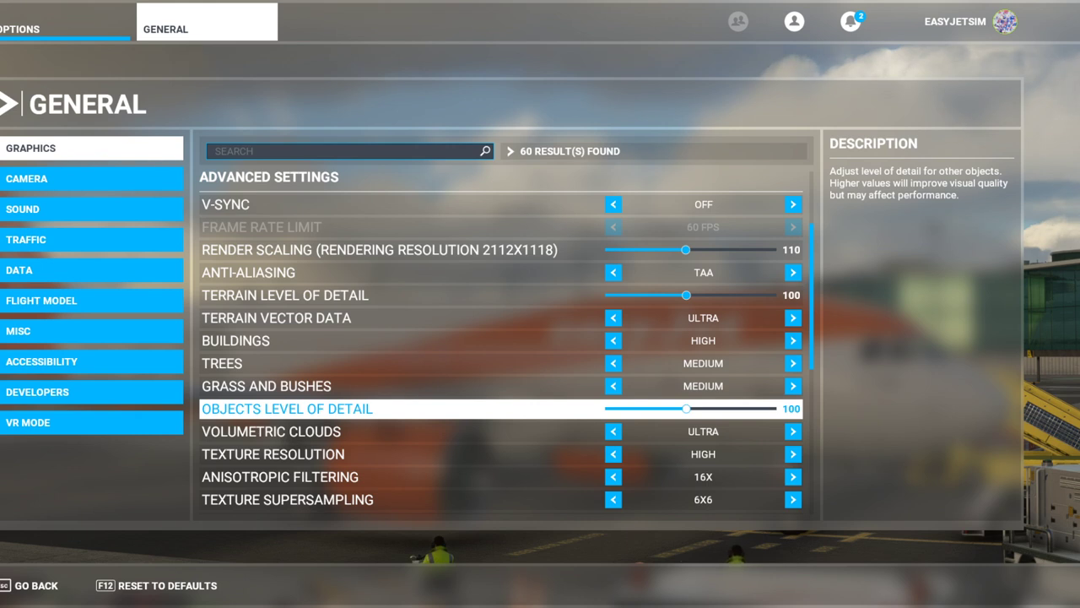
key("Down")
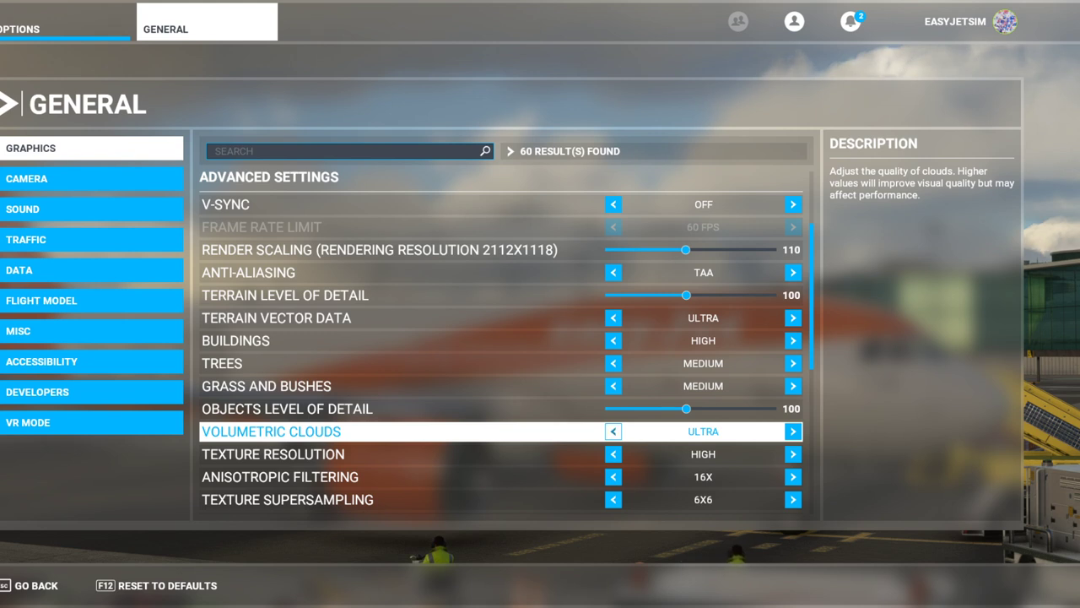
key("Up")
key("Up")
key("Up")
key("Up")
key("Down")
key("Down")
key("Up")
key("Up")
key("Down")
key("Up")
key("Up")
key("Down")
key("Down")
key("Down")
key("Down")
key("Down")
key("Down")
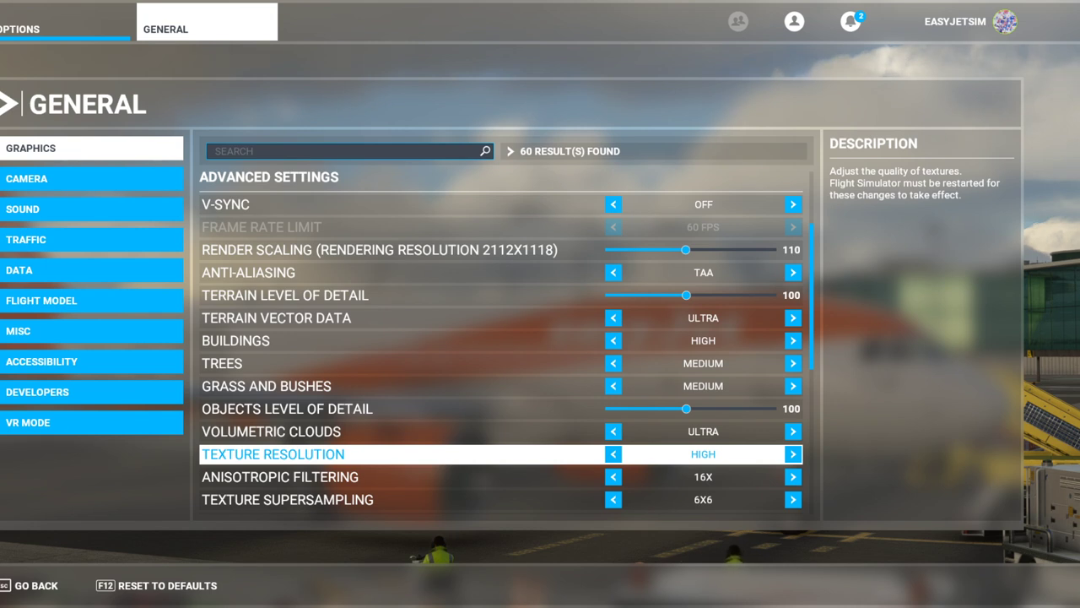
key("Down")
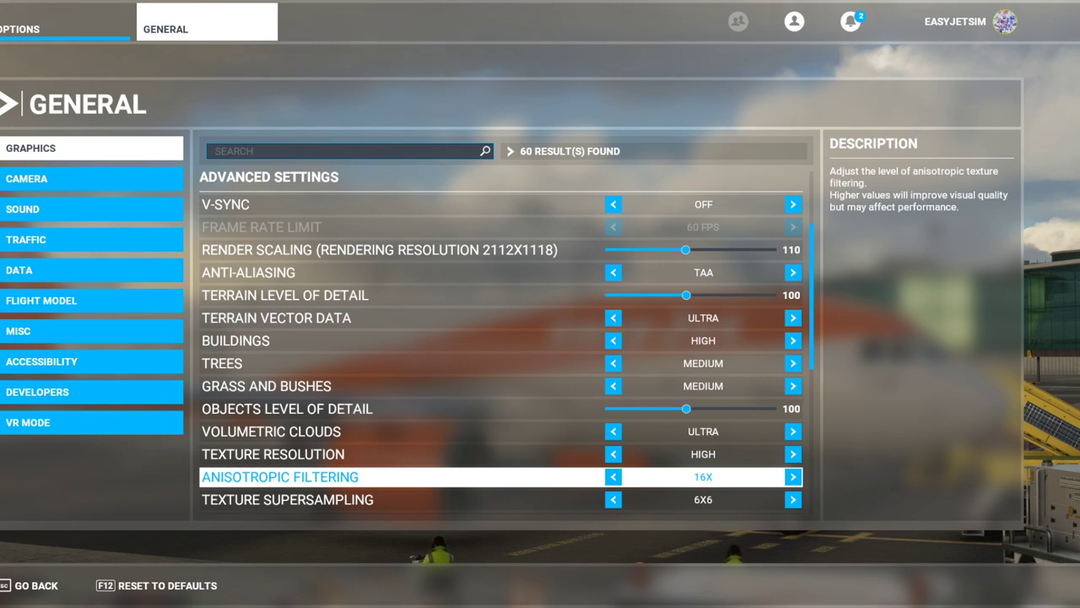
- Try texture supersampling at 8X8 and restore it to 6X6
scroll(641, 473, "down", 1)
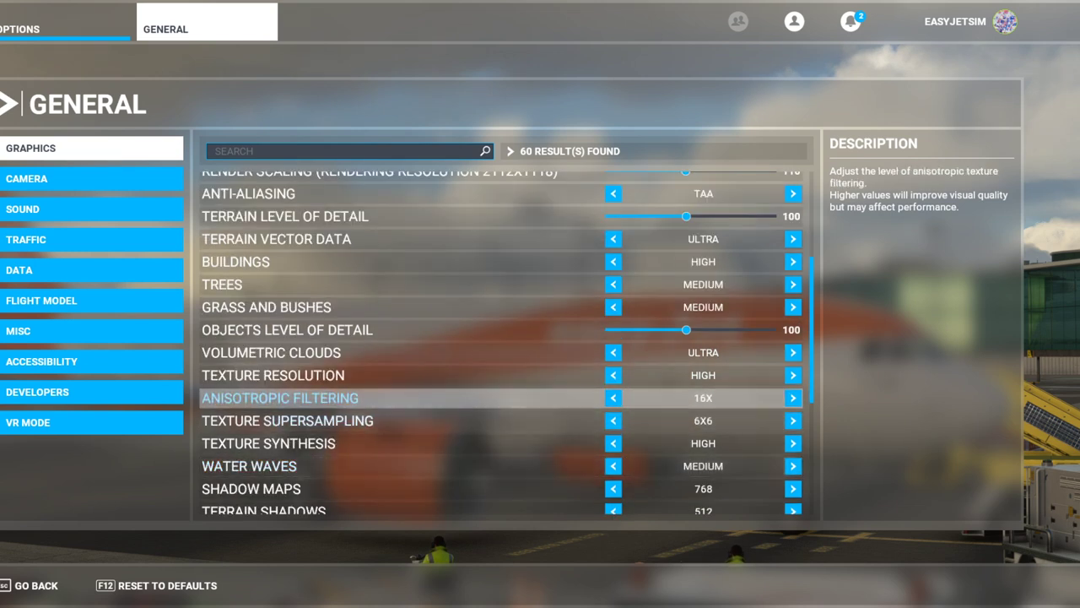
left_click(286, 420)
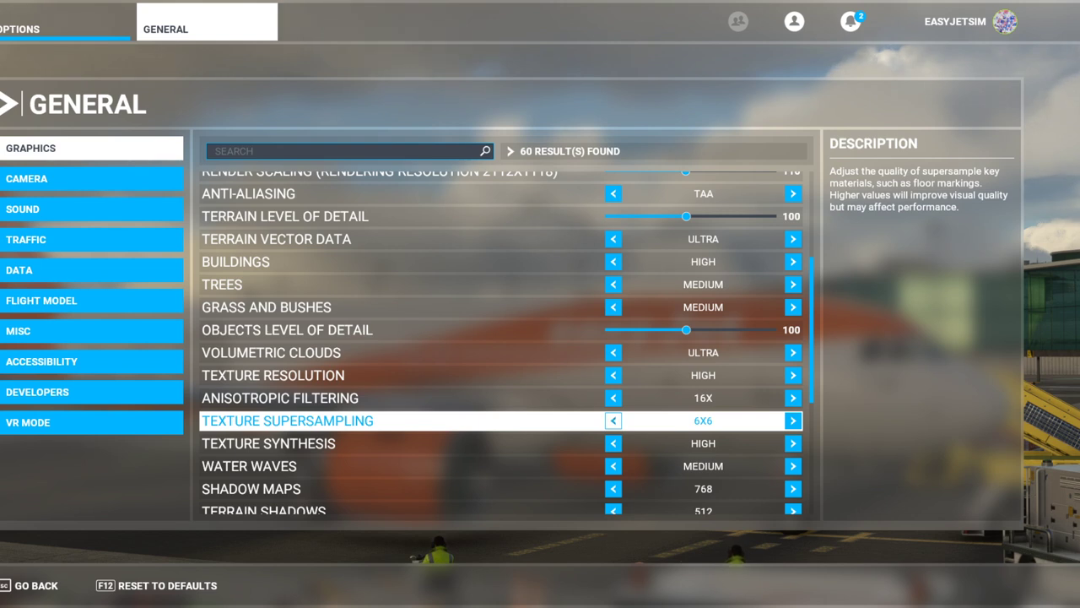
key("Right")
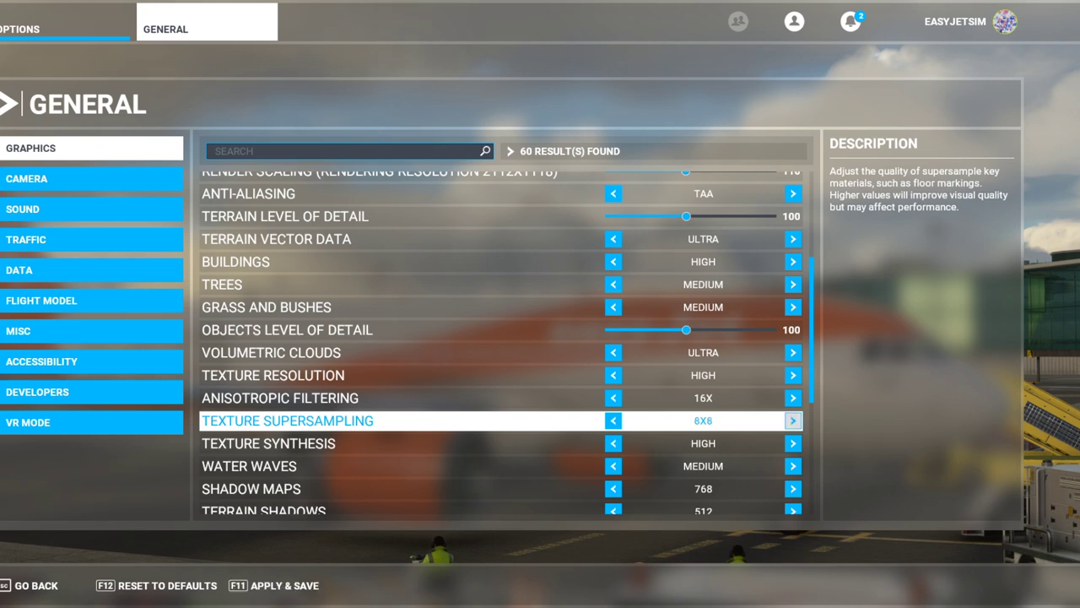
left_click(614, 420)
- Examine the texture synthesis, water waves, shadow maps, terrain shadows and contact shadows settings
key("Down")
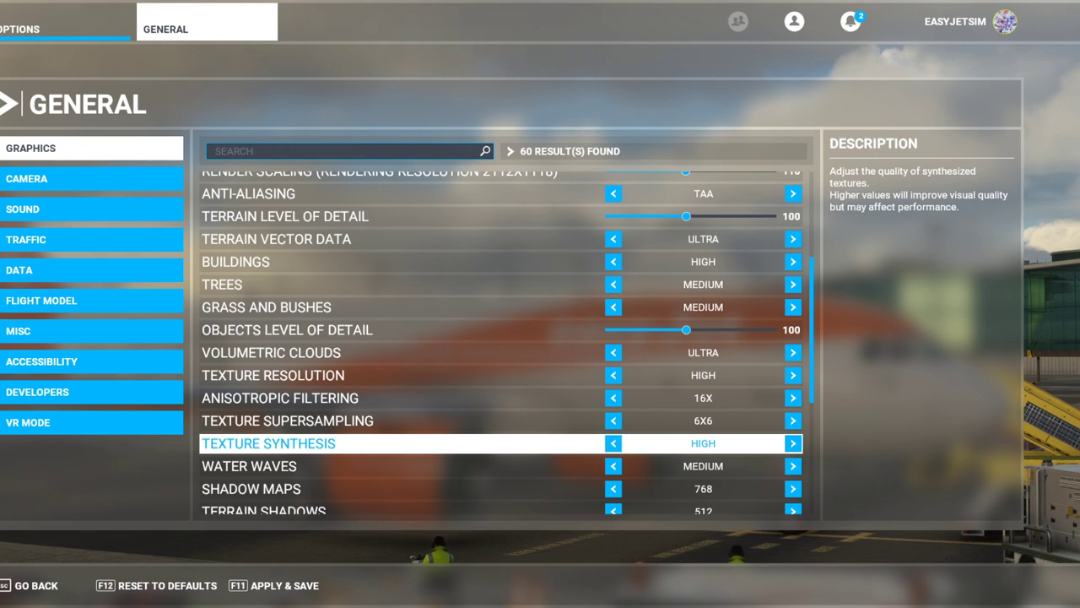
key("Down")
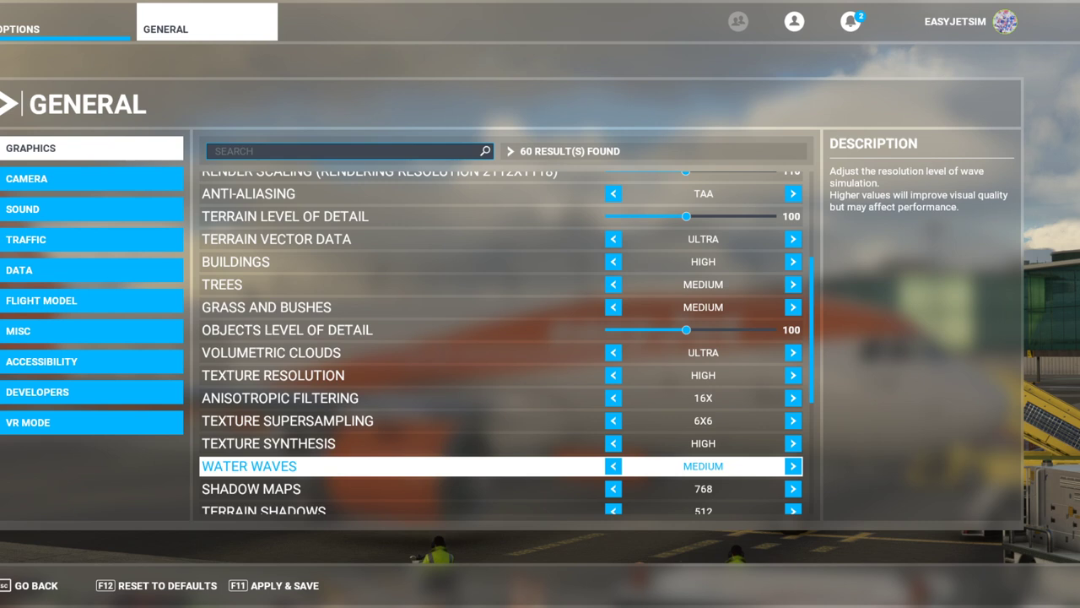
left_click(251, 488)
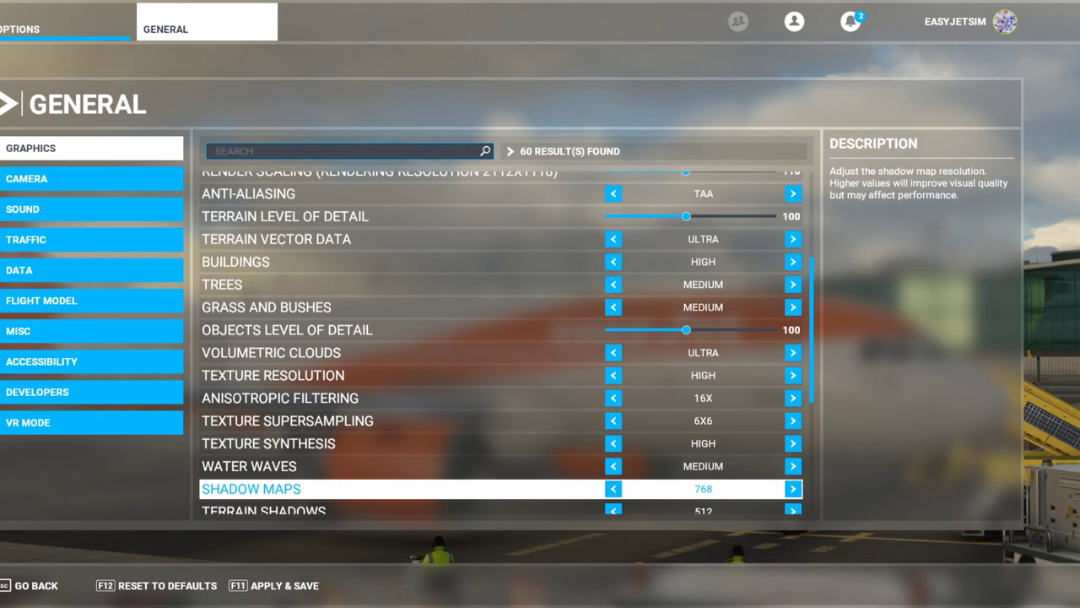
key("Up")
key("Up")
key("Up")
key("Up")
key("Up")
key("Up")
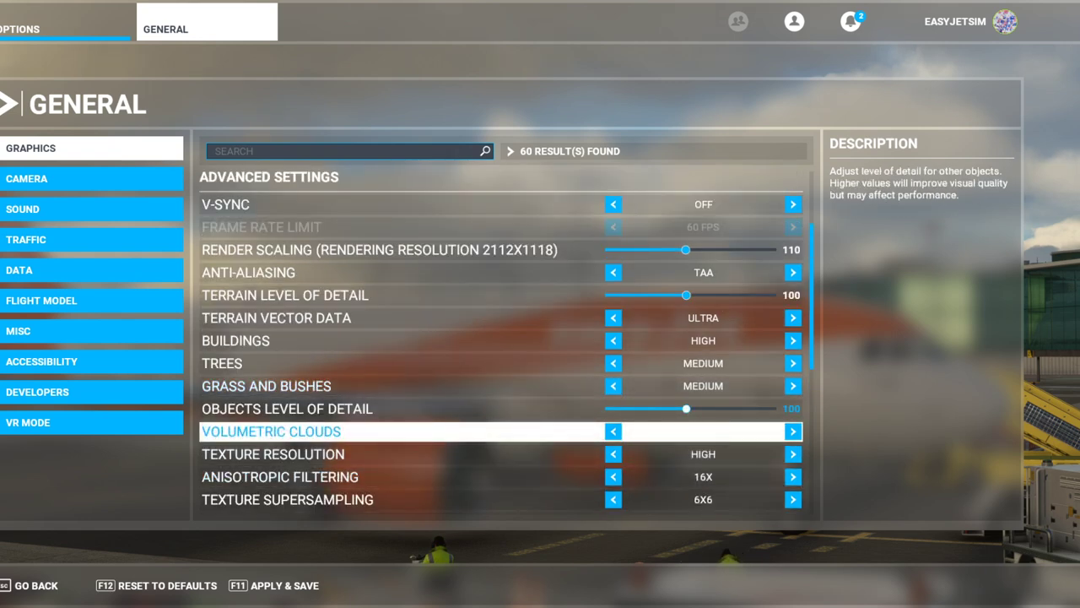
scroll(501, 409, "down", 4)
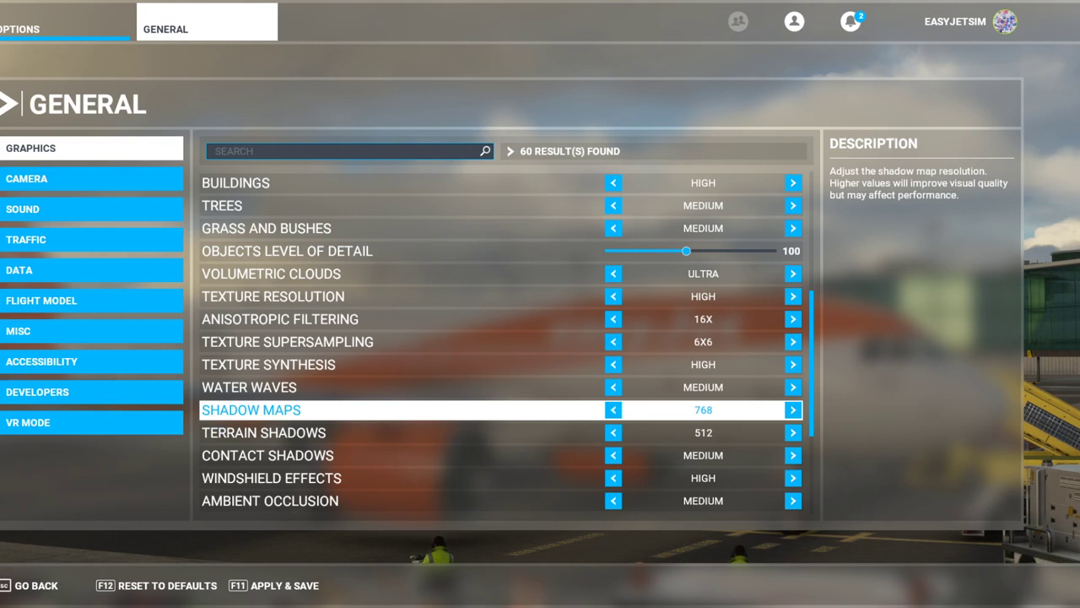
key("Down")
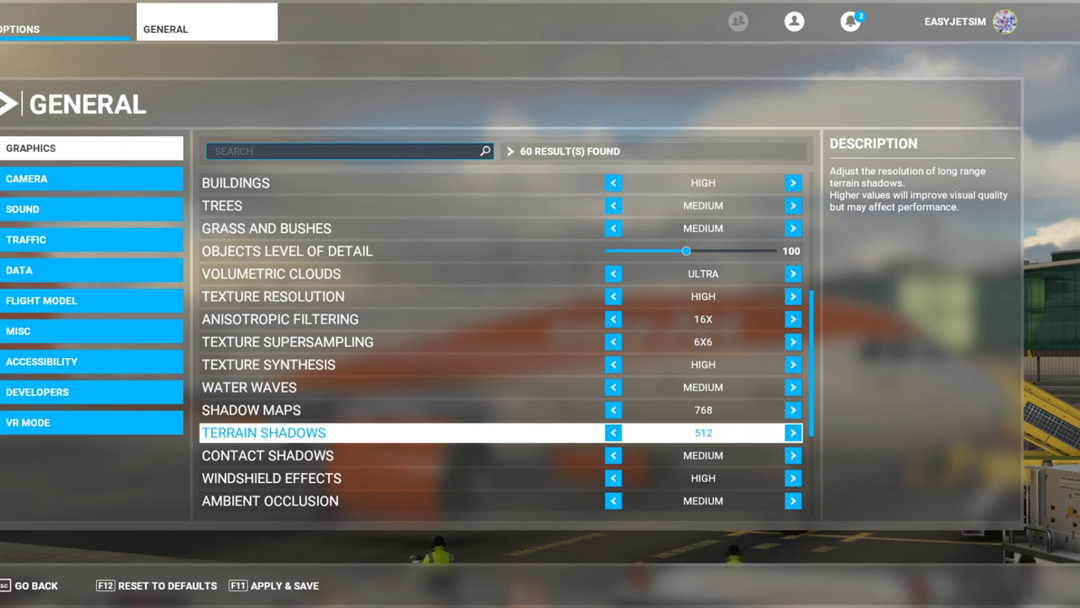
key("Down")
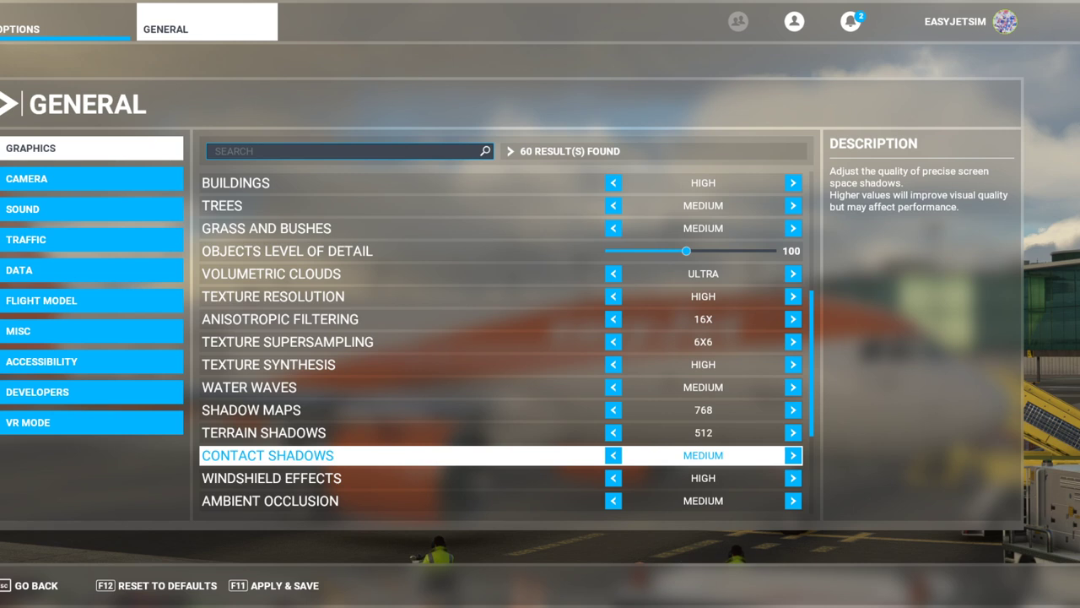
- Examine the windshield effects, ambient occlusion, reflections, light shafts, bloom, depth of field and motion blur settings
left_click(271, 477)
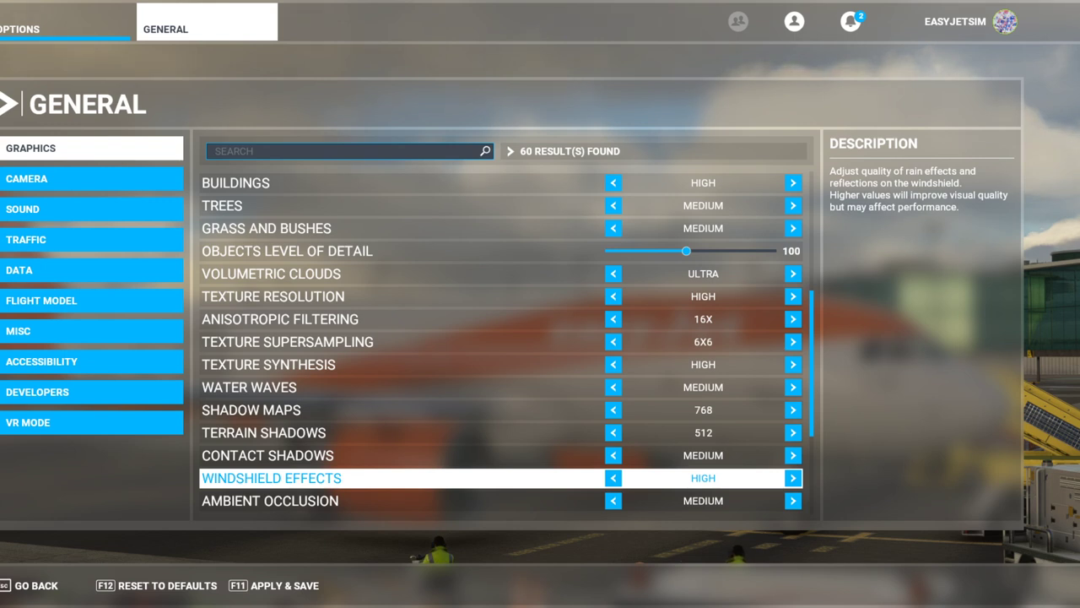
scroll(502, 343, "down", 1)
key("Down")
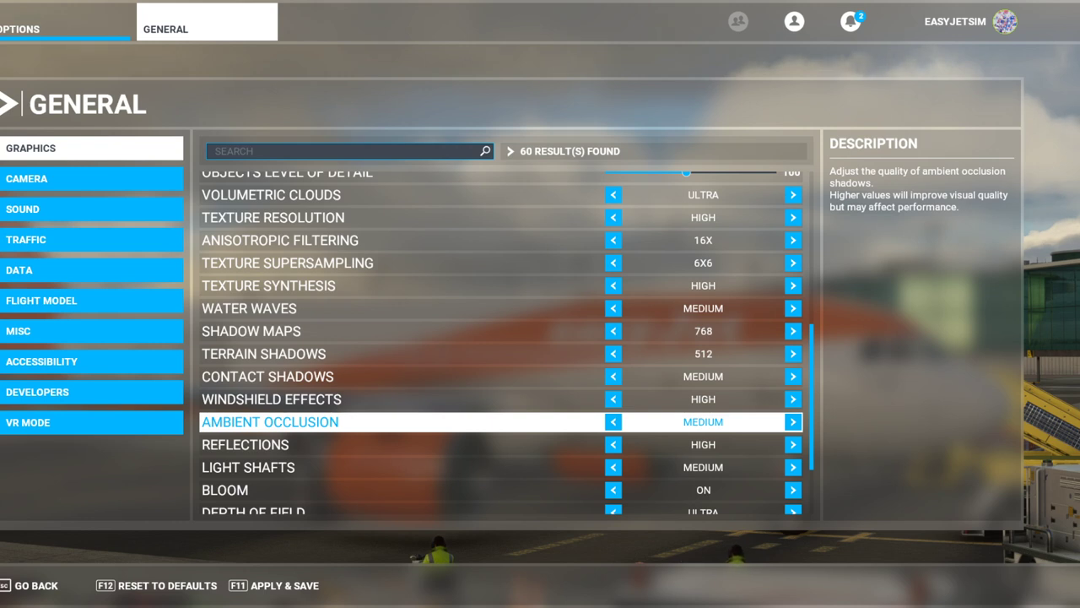
key("Down")
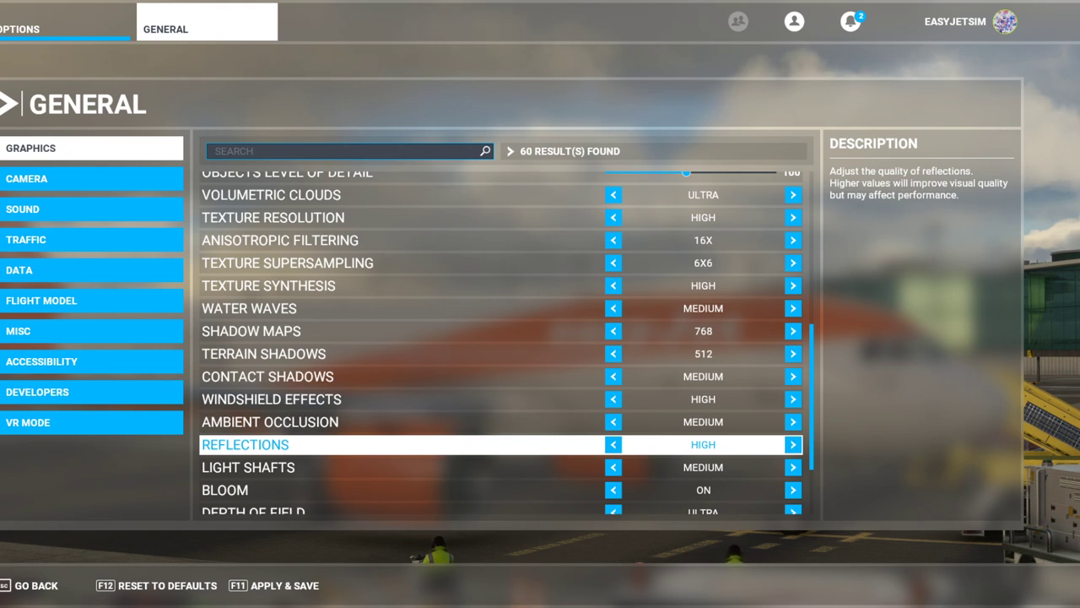
left_click(248, 467)
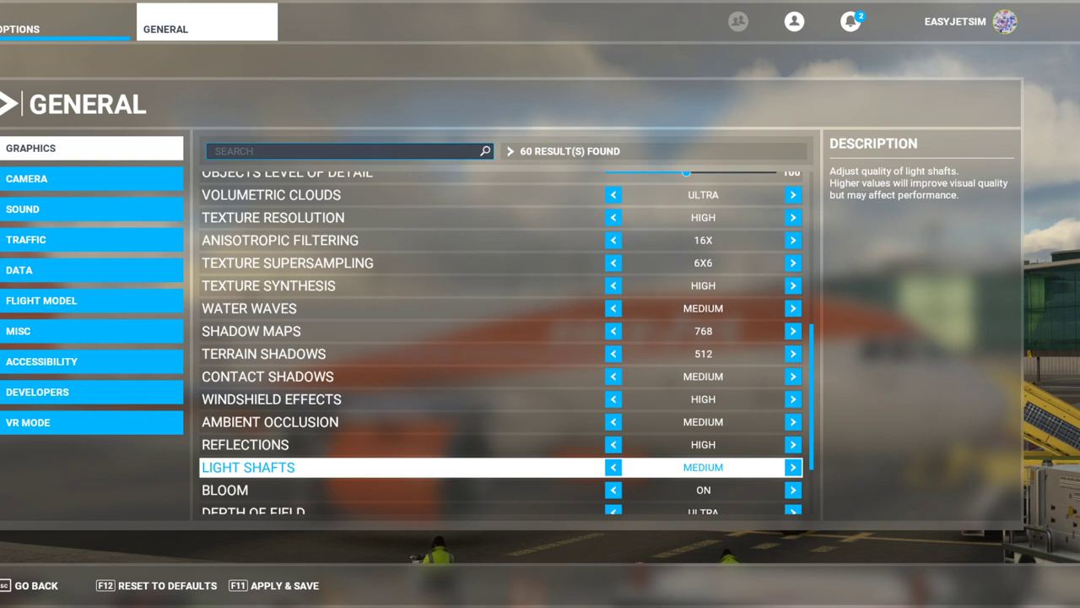
left_click(224, 490)
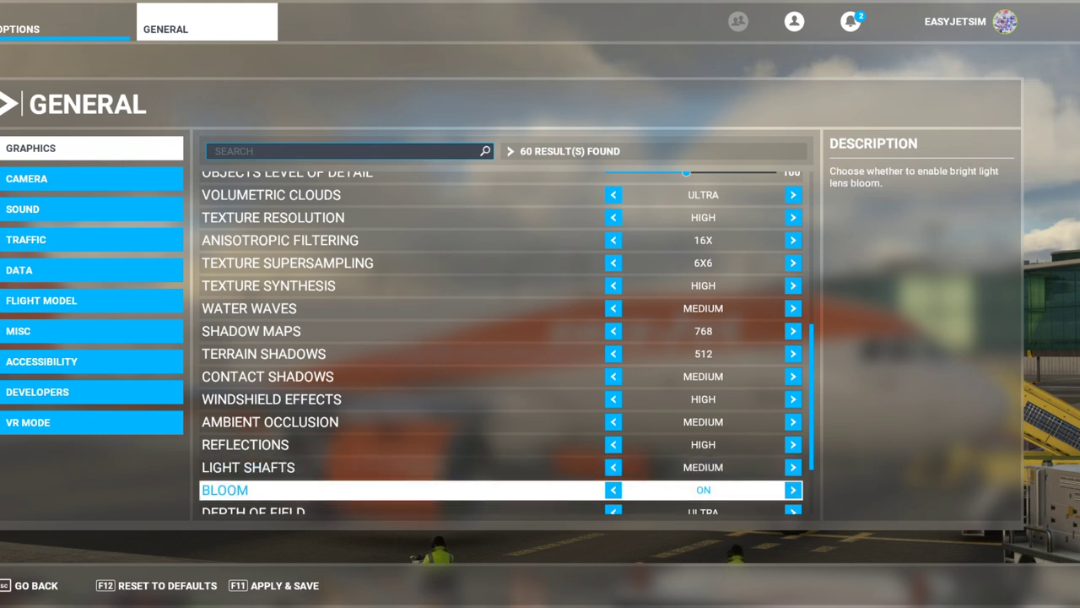
scroll(502, 342, "down", 3)
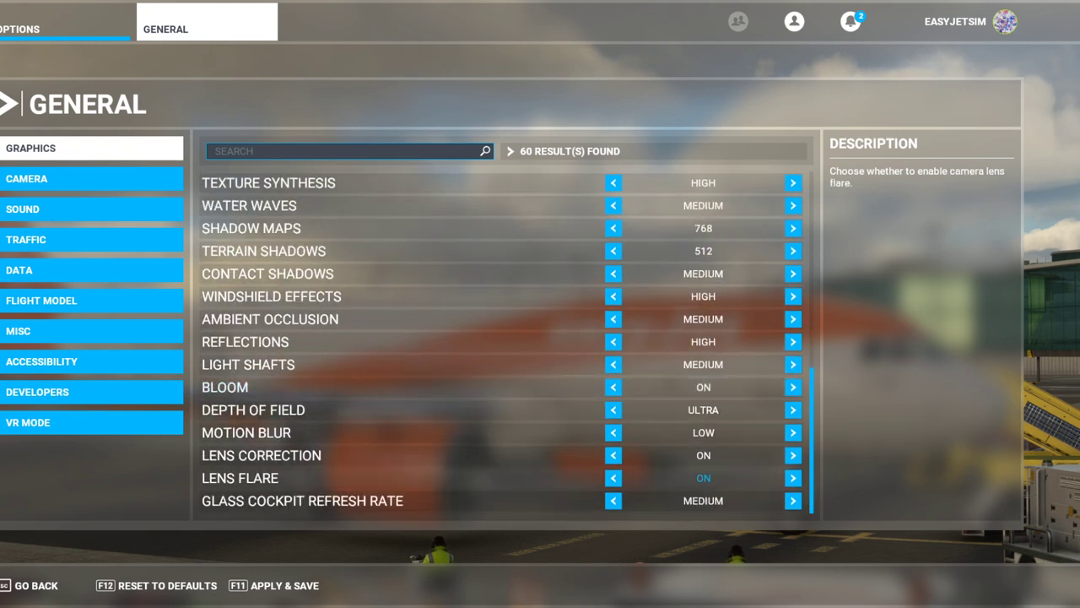
left_click(254, 409)
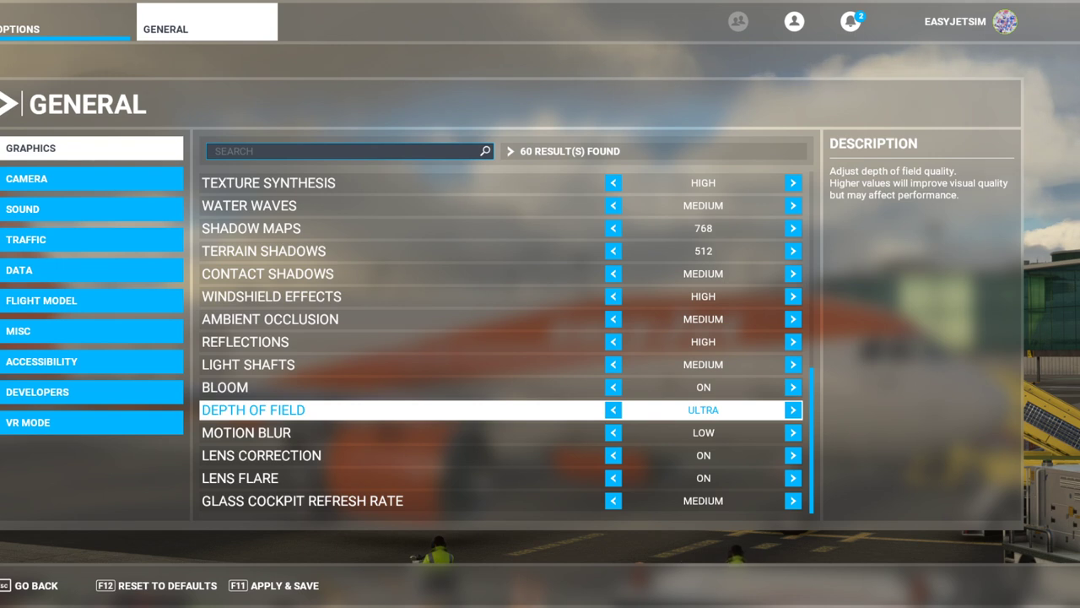
left_click(246, 432)
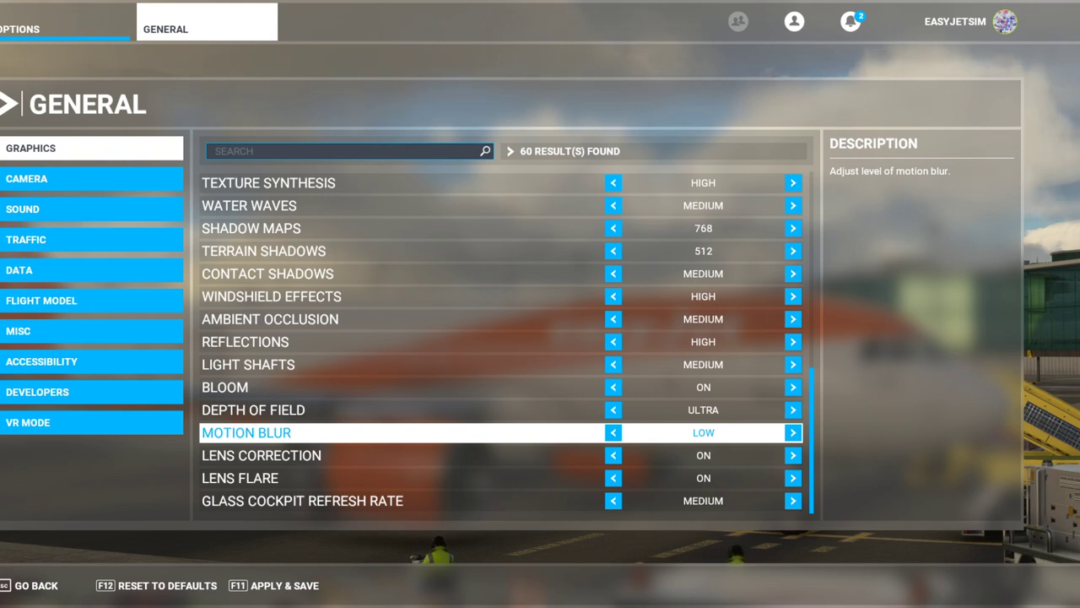
- Examine the lens correction, lens flare and glass cockpit refresh rate settings
left_click(262, 455)
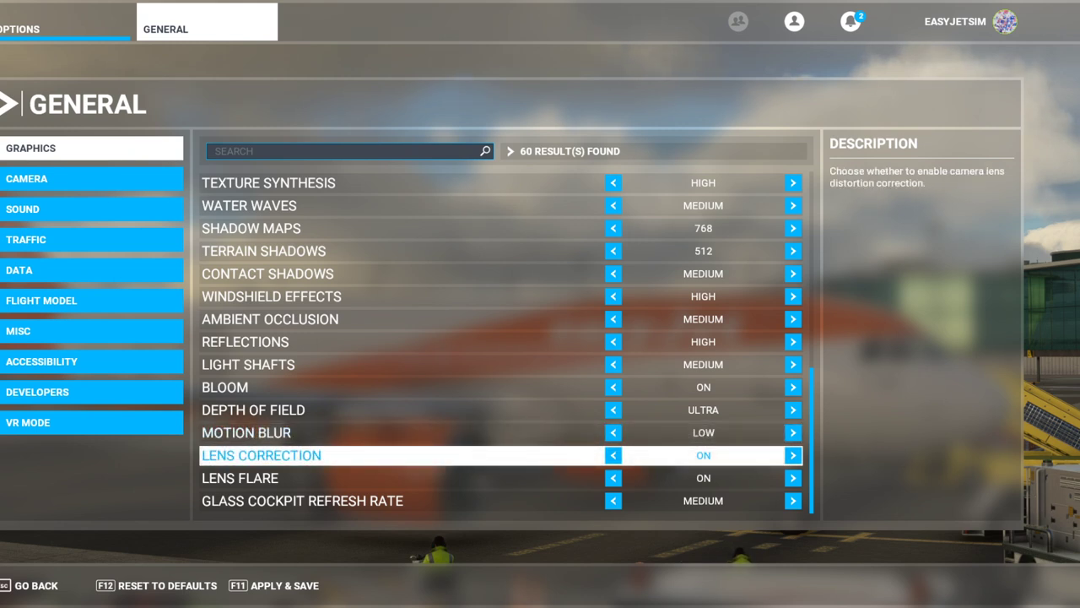
left_click(240, 478)
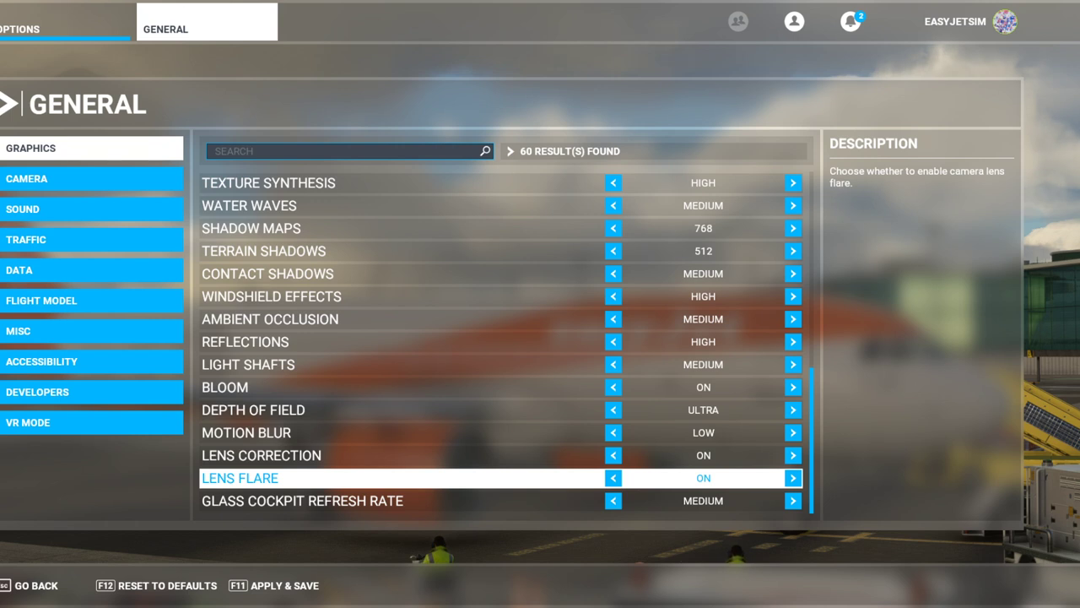
key("Down")
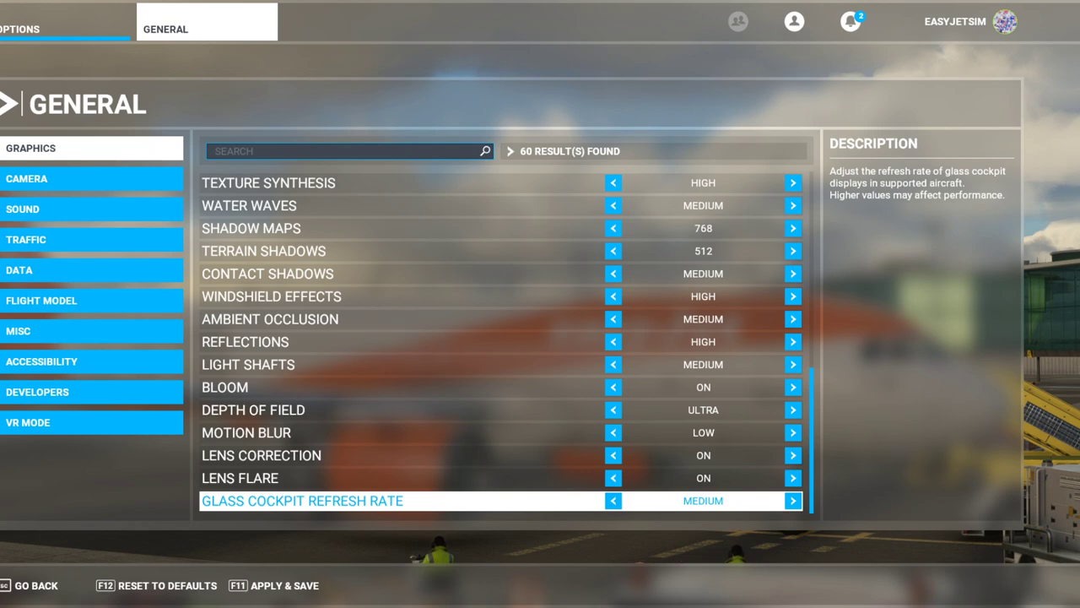
- Leave the general options discarding the unsaved changes, and resume the flight with a wide exterior view of the aircraft
key("Escape")
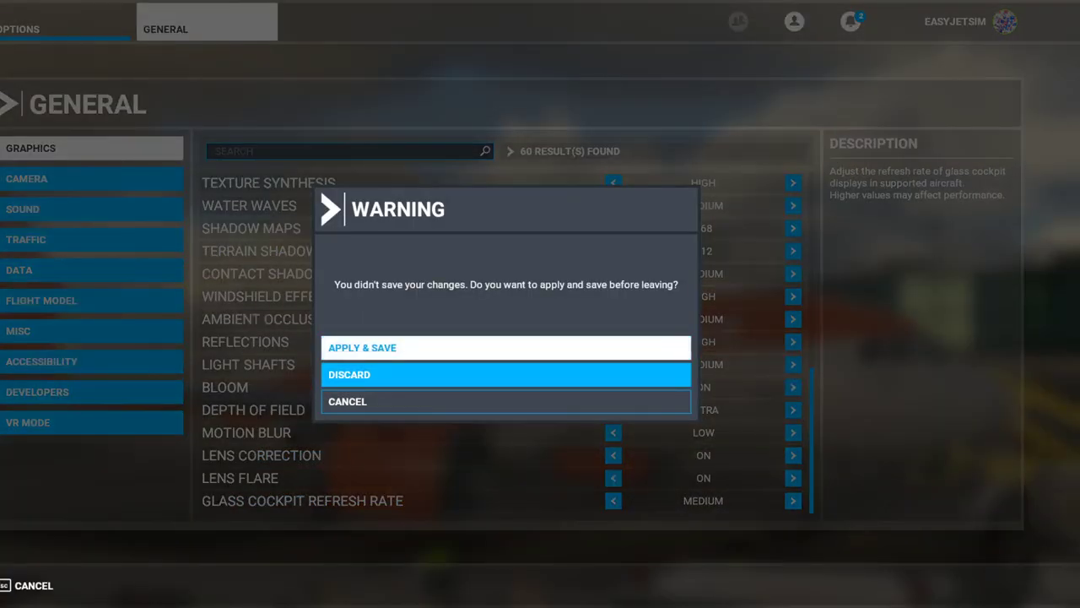
key("Up")
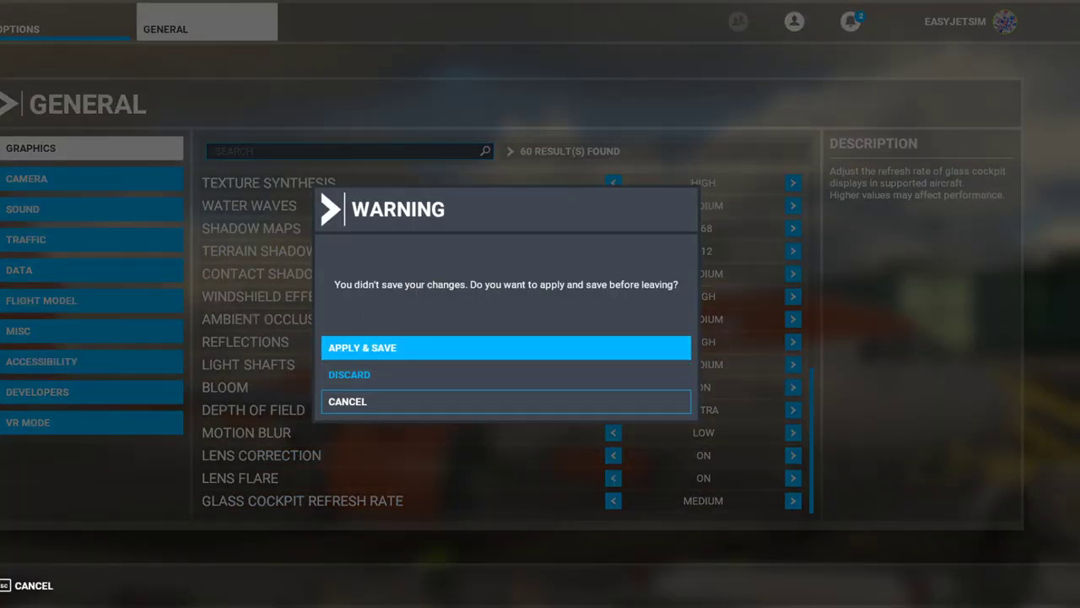
key("Return")
key("Left")
key("Right")
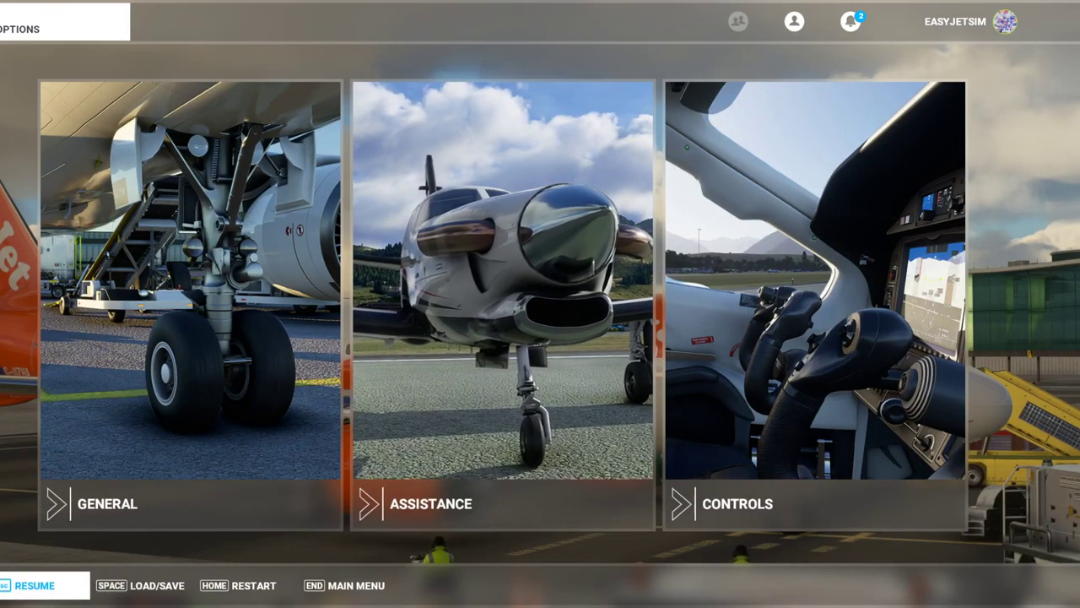
key("Escape")
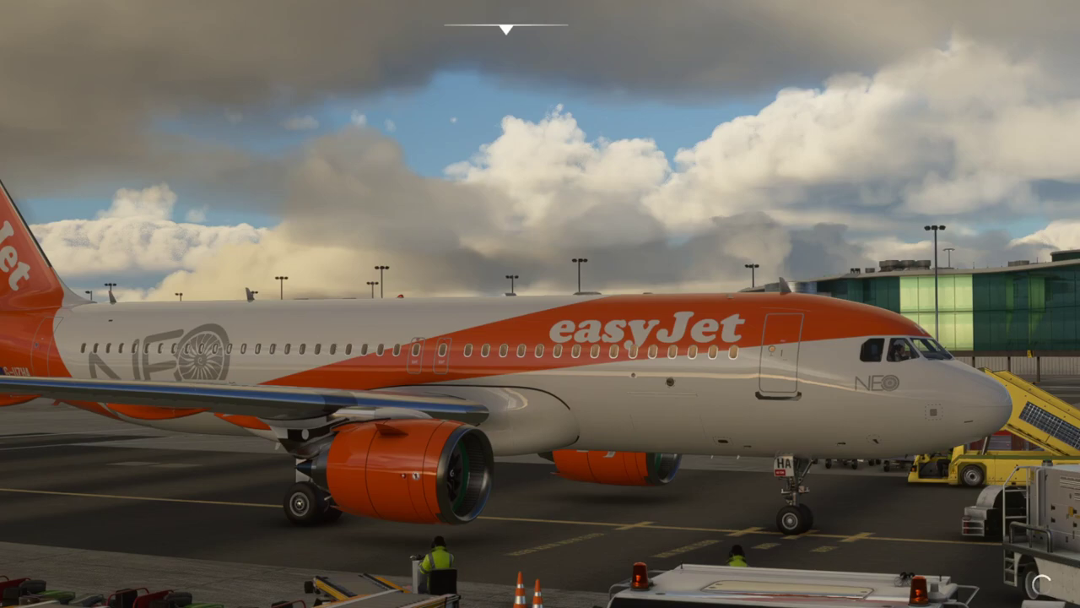
scroll(540, 304, "down", 5)
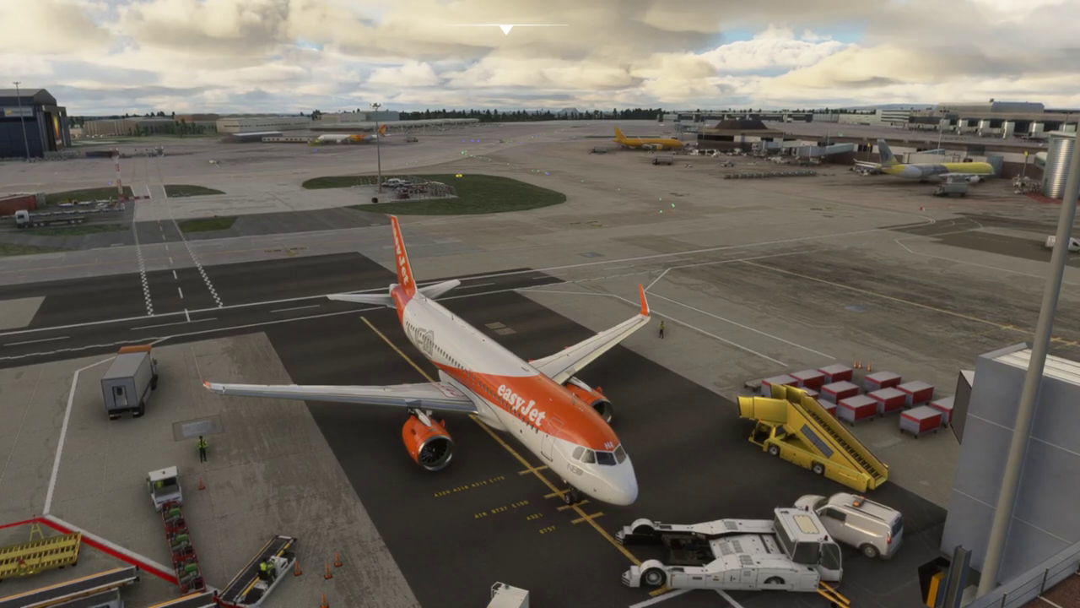
- Reopen the general graphics options and set the global rendering quality preset to Ultra
key("Escape")
key("Return")
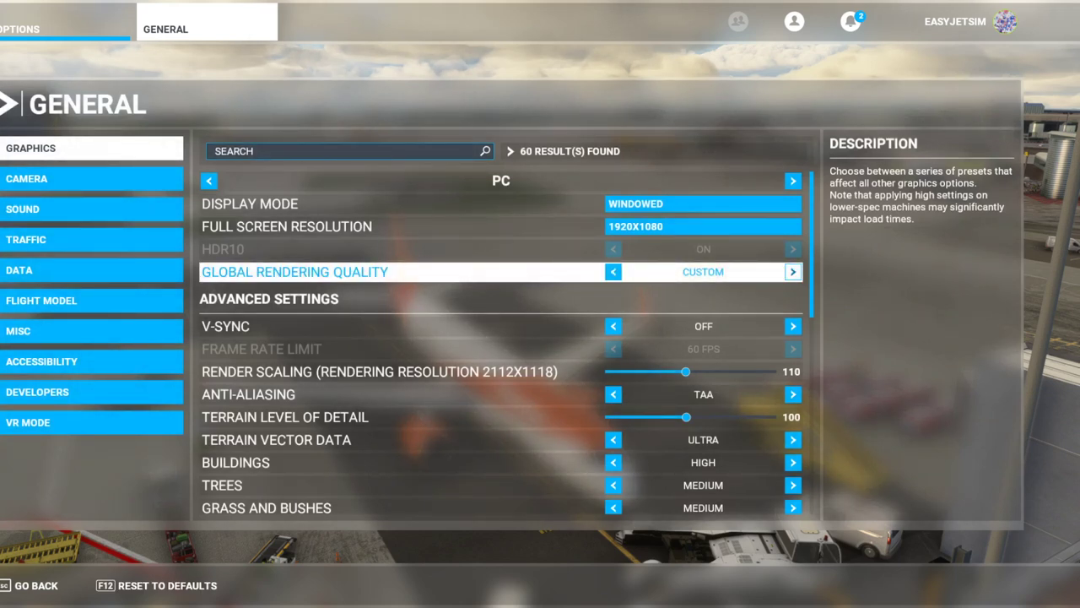
key("Right")
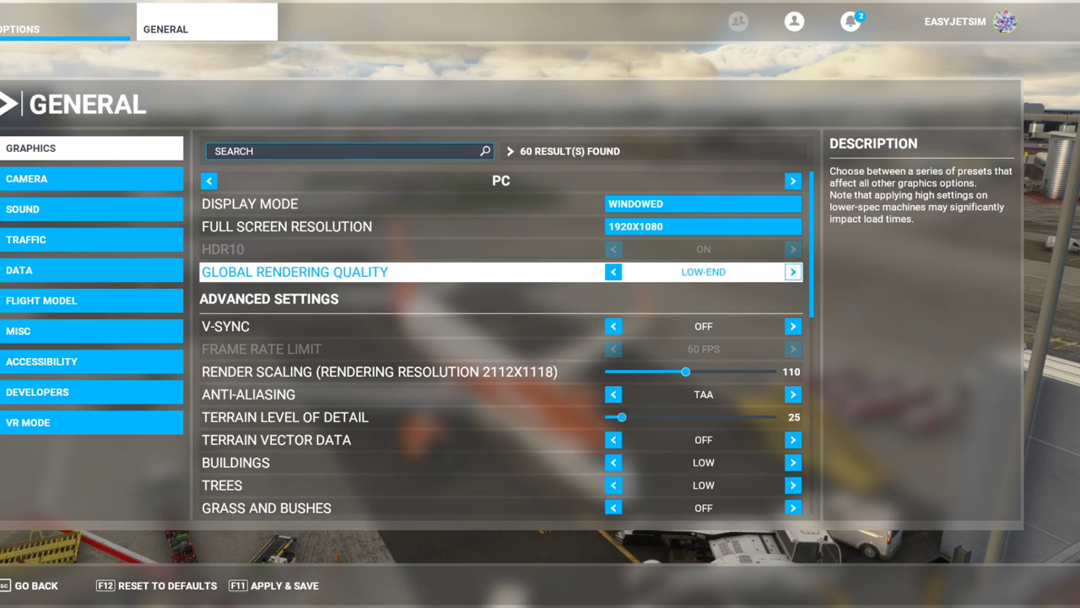
key("Right")
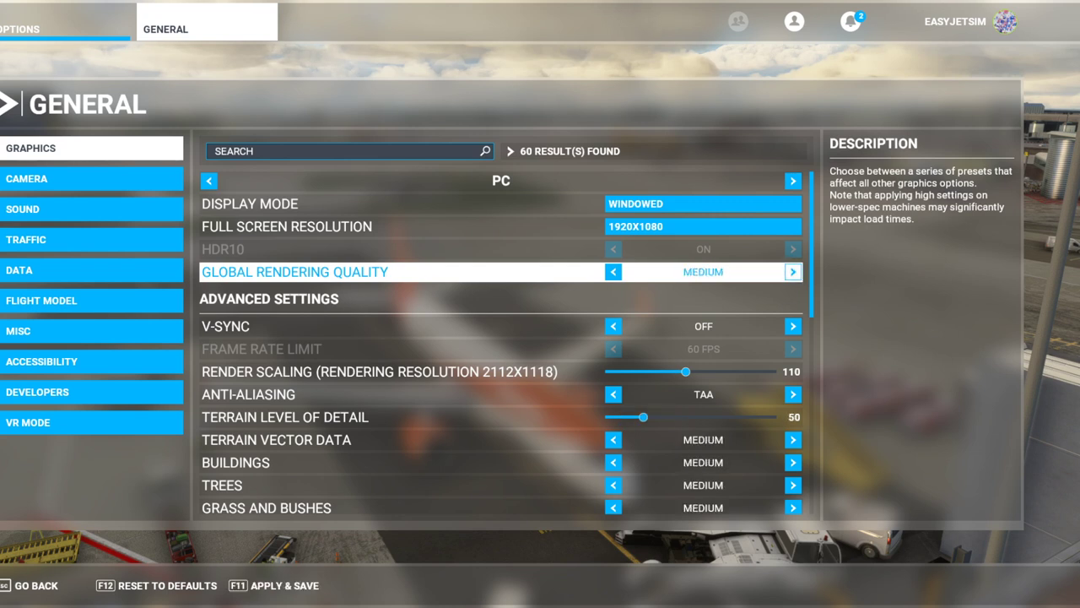
key("Right")
key("Right")
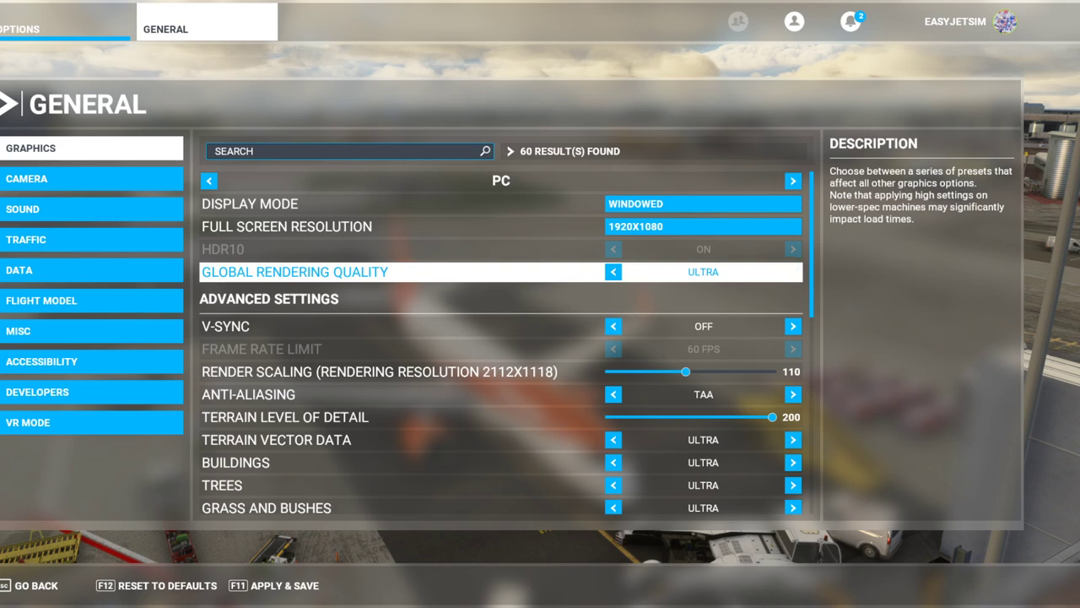
- Check the advanced settings of the Ultra preset, apply and save them, and resume the flight
key("Down")
key("Down")
scroll(501, 346, "down", 5)
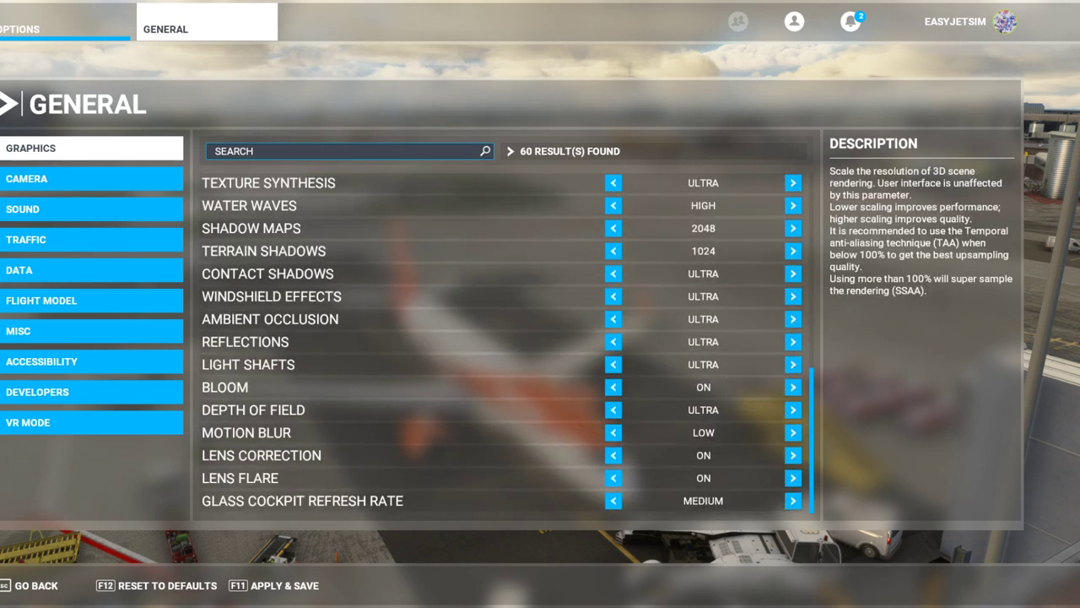
scroll(502, 346, "up", 5)
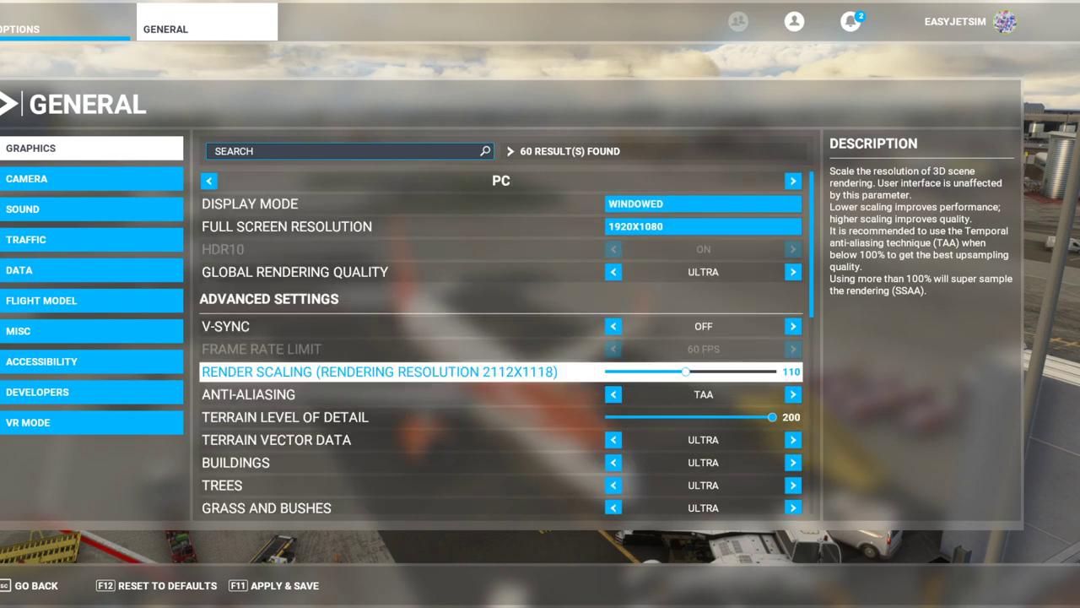
left_click(274, 585)
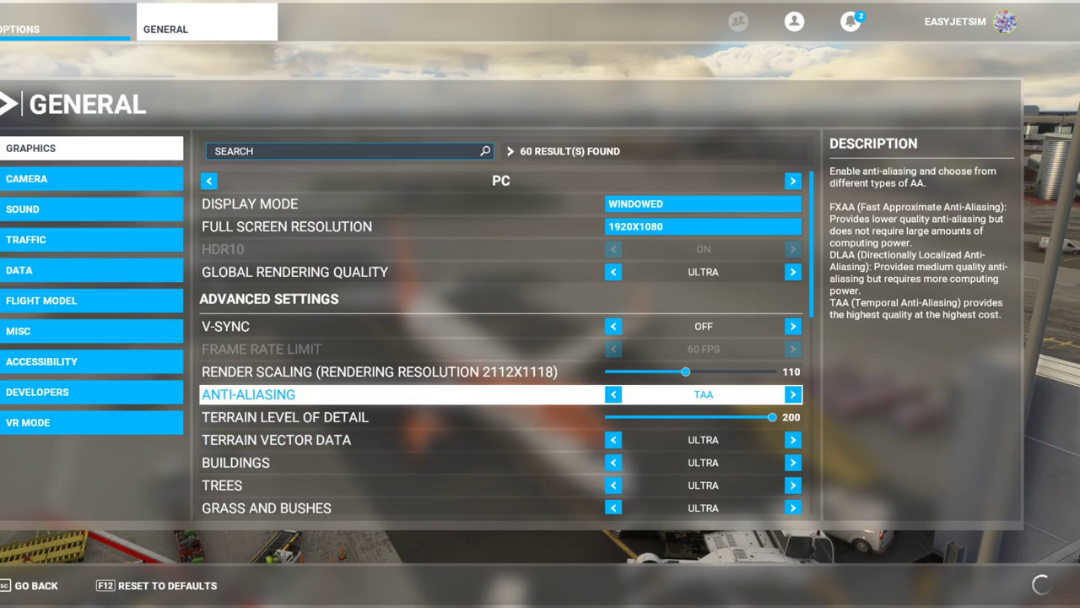
key("Escape")
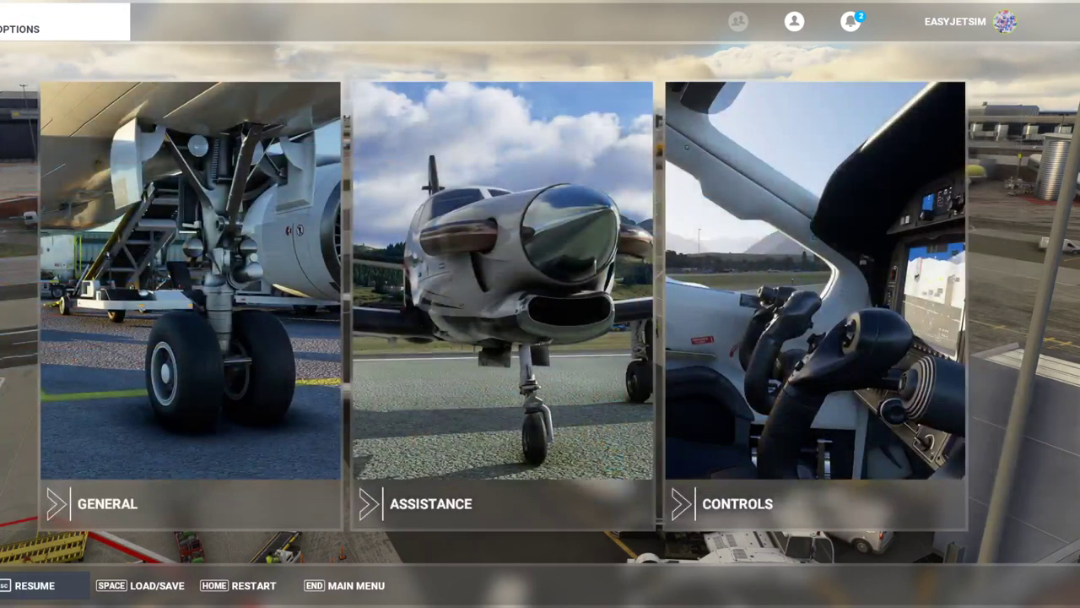
key("Escape")
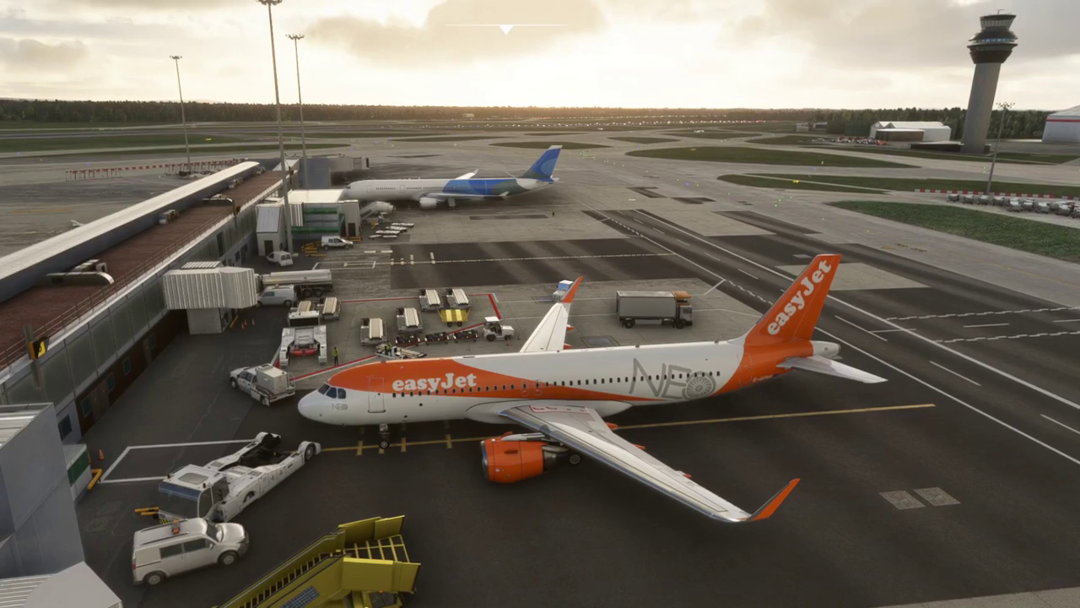
- Set the global rendering quality to High-End in the general graphics options, apply and save it, and return to the flight
key("Escape")
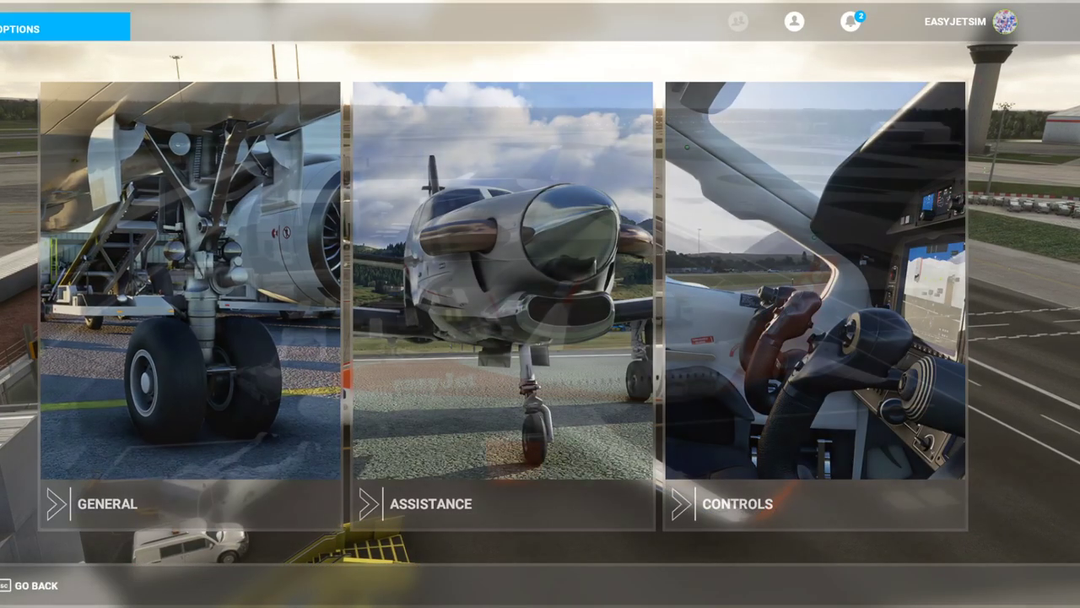
left_click(189, 306)
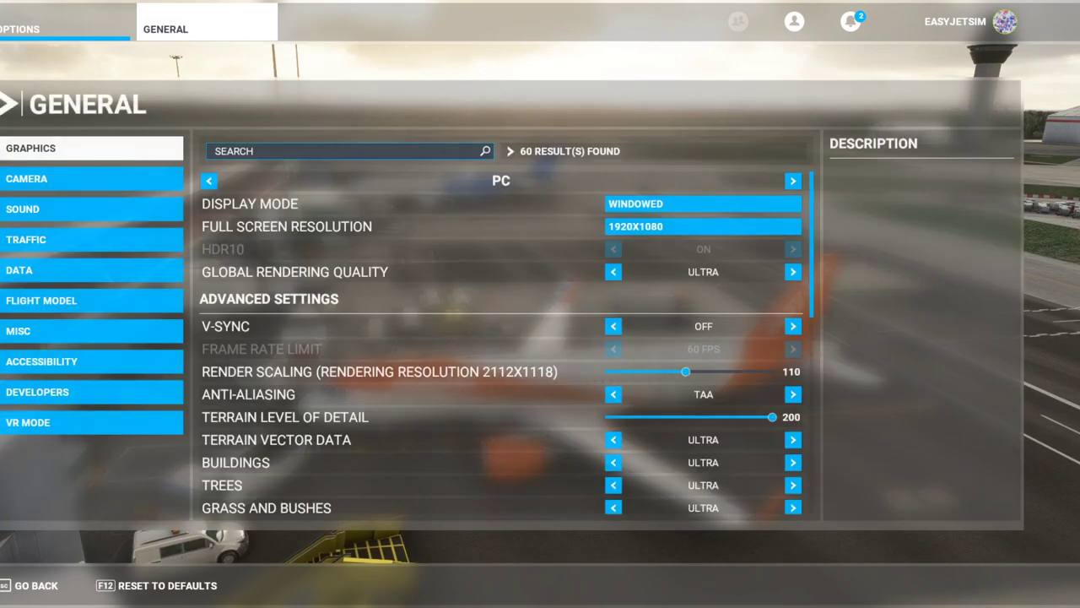
key("Left")
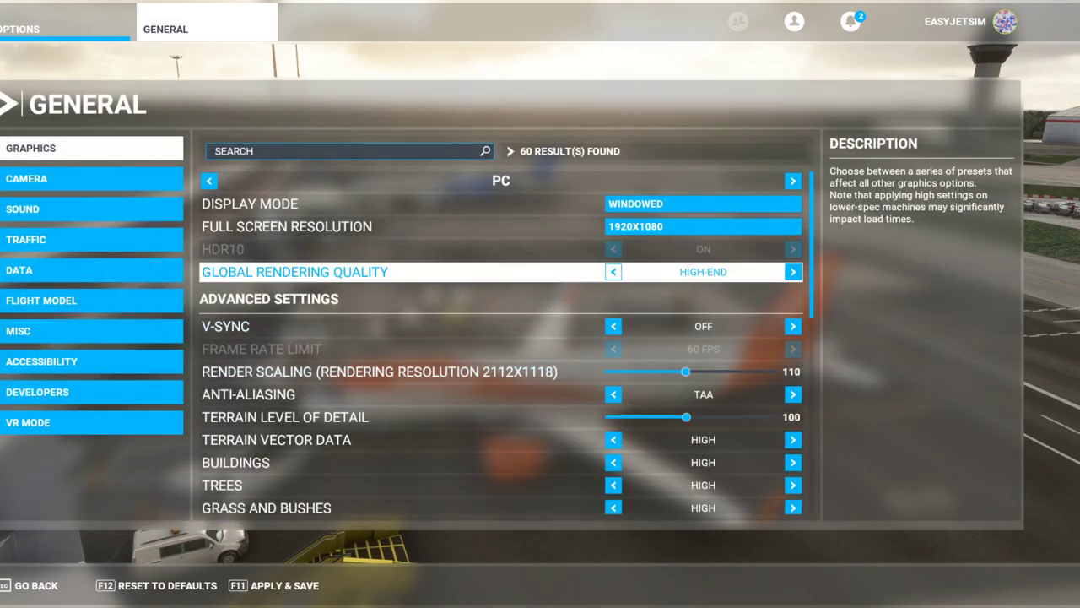
key("F11")
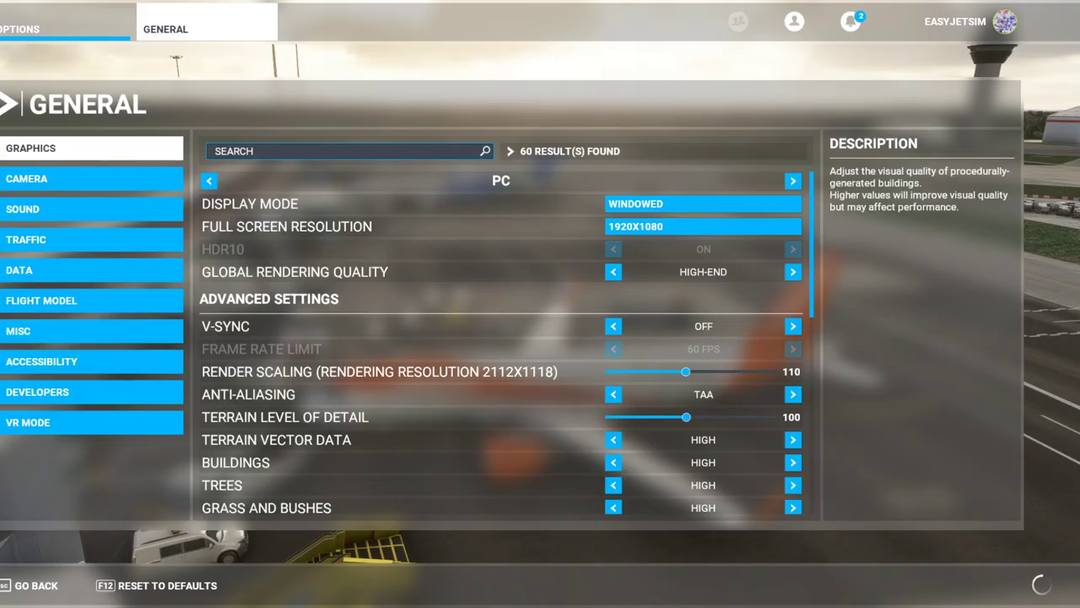
key("Escape")
key("Escape")
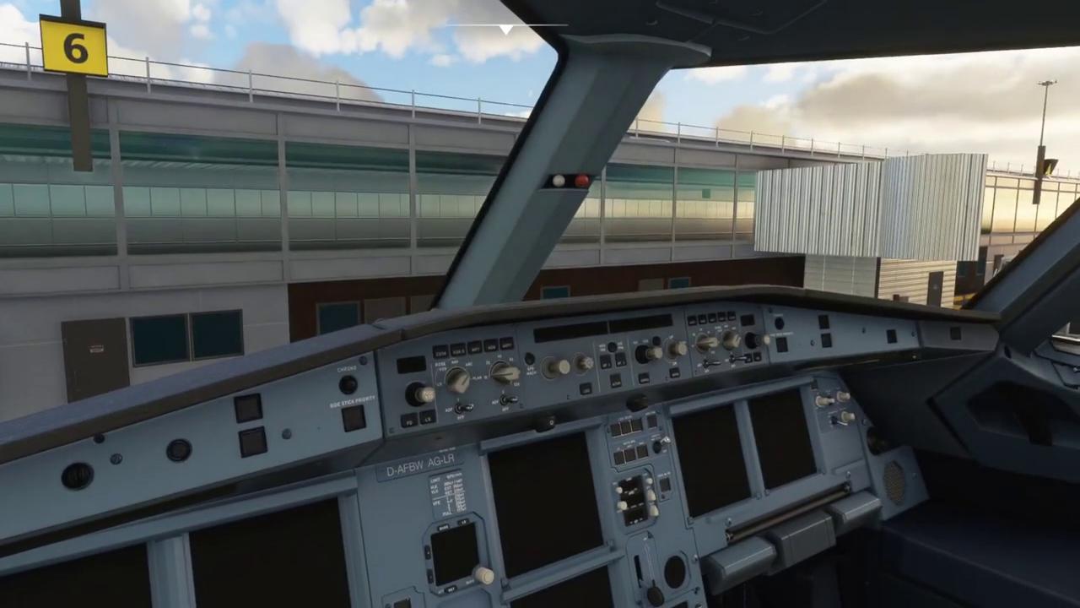
- Reopen the general graphics options from the cockpit and set the global rendering quality preset to Medium
key("Escape")
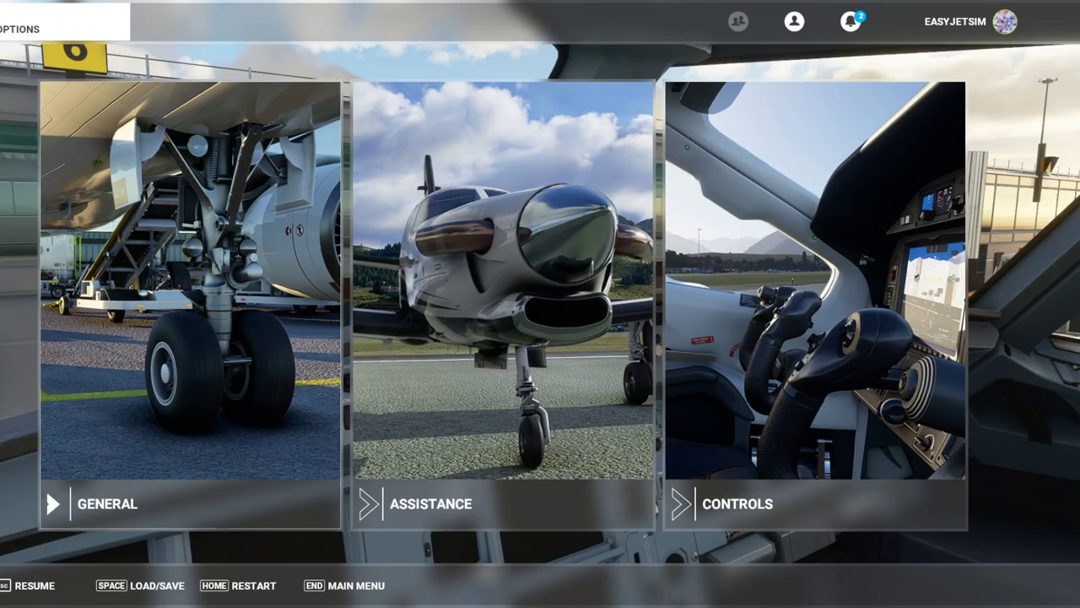
left_click(191, 354)
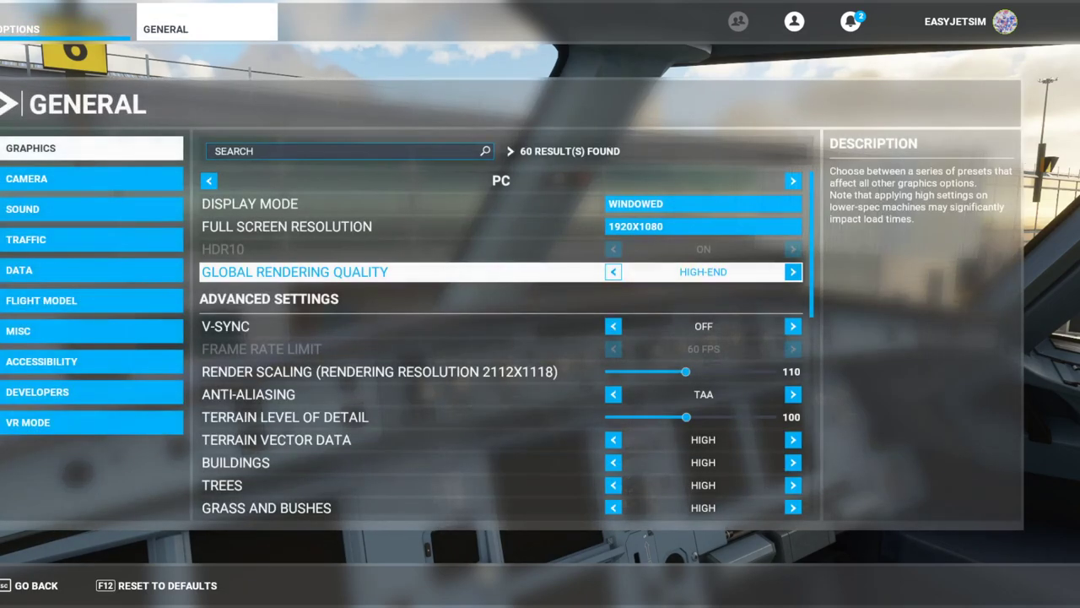
left_click(614, 272)
- Examine the advanced settings of the Medium preset, from anti-aliasing down to the glass cockpit refresh rate
scroll(590, 393, "down", 6)
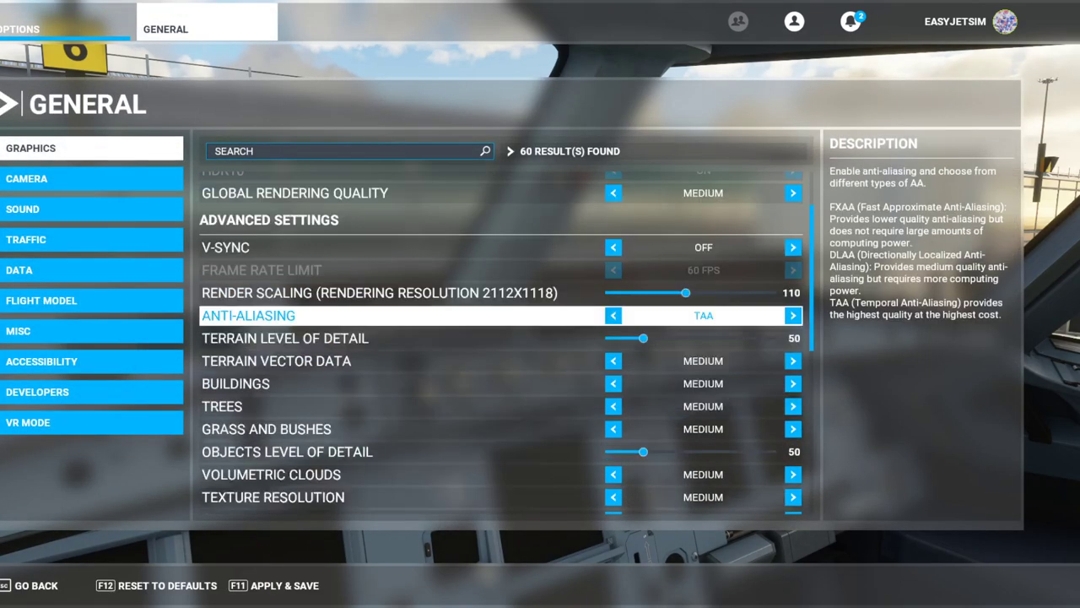
key("End")
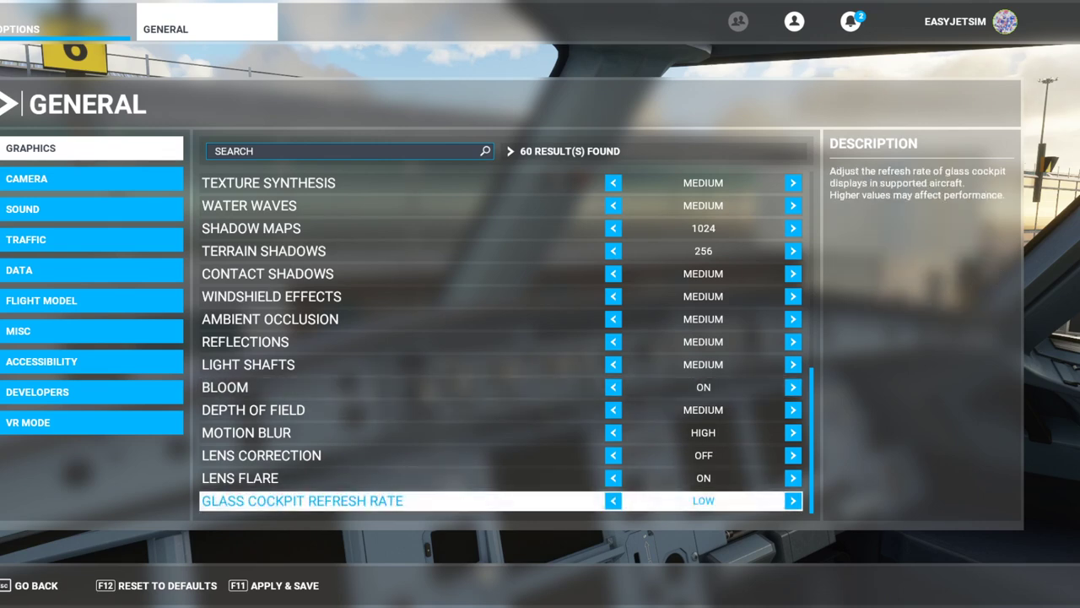
key("Up")
key("Up")
key("Up")
scroll(501, 337, "up", 10)
key("Up")
key("Up")
key("Up")
key("Up")
key("Up")
key("Up")
key("Up")
key("Up")
key("Up")
key("Up")
key("Up")
key("Up")
key("Up")
key("Up")
key("Up")
key("Up")
key("Down")
key("Down")
key("Down")
- Apply and save the Medium preset, resume the flight and switch from the cockpit to the external aircraft view
key("F11")
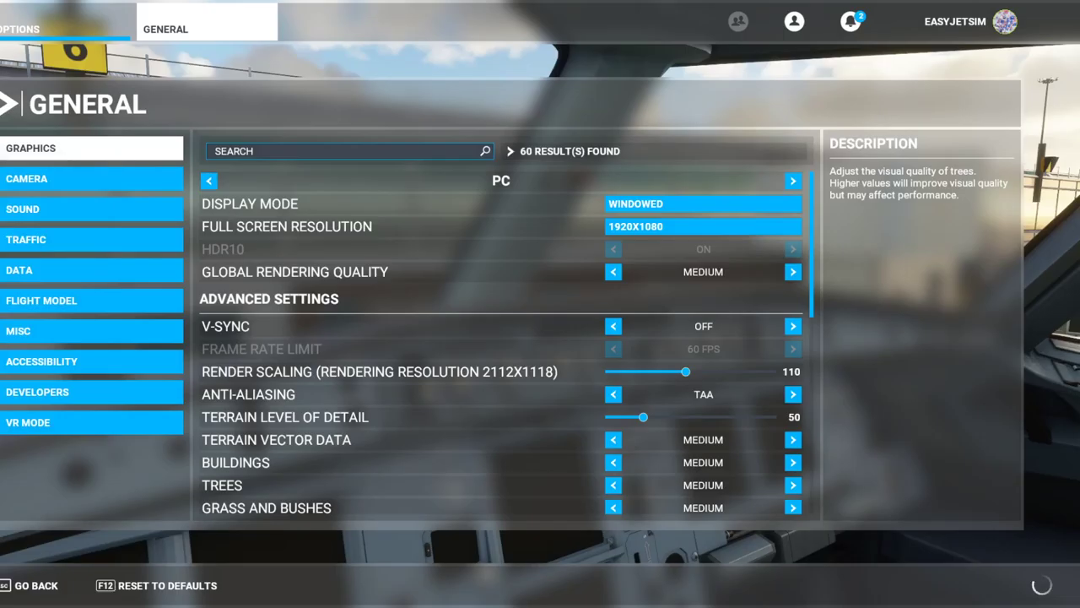
key("Escape")
key("Escape")
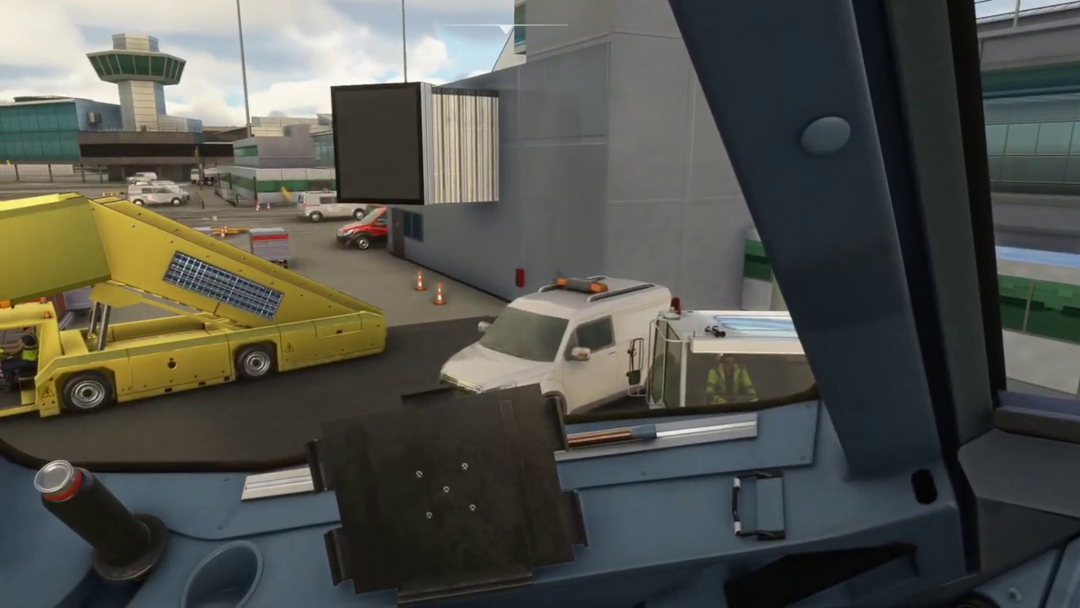
key("End")
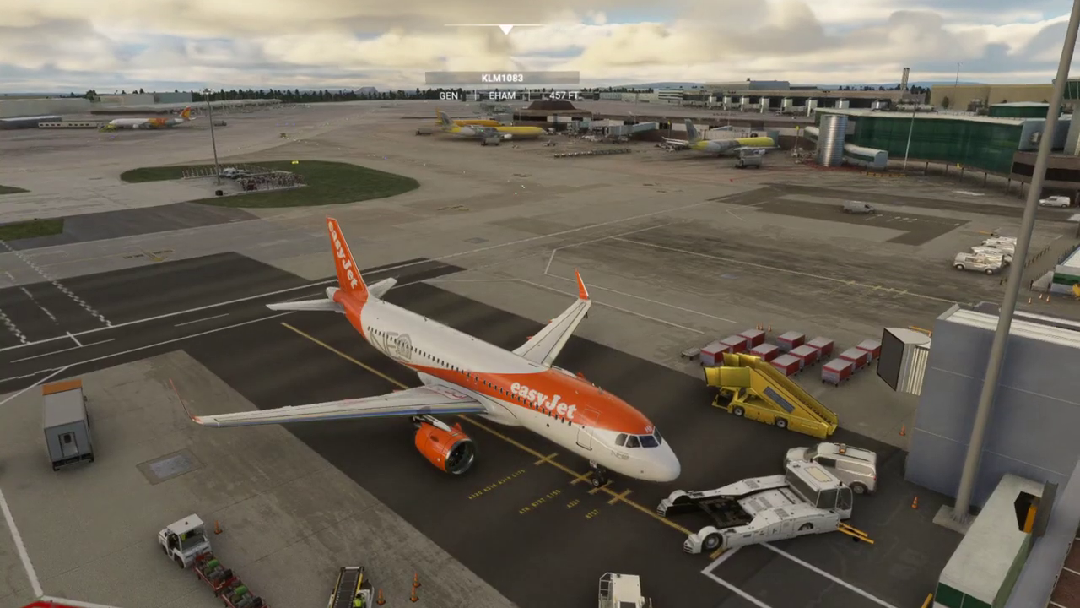